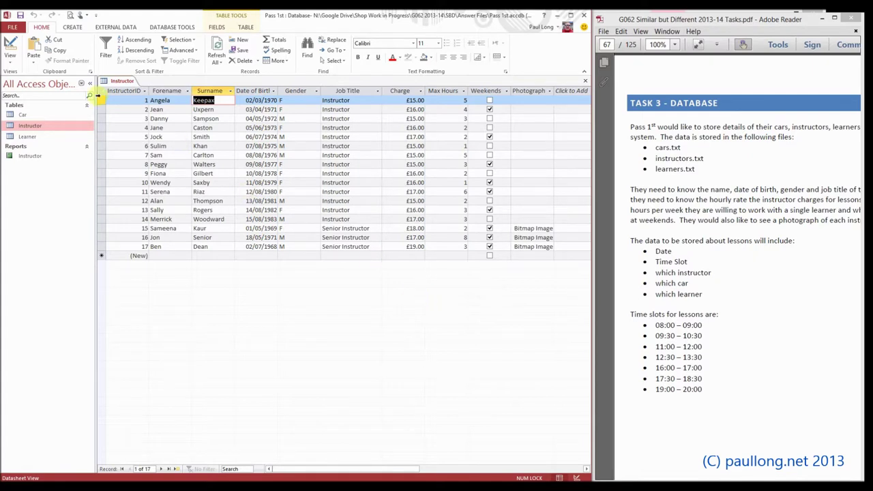
Step: Bring up the tab menu for the open Instructor table
right_click(123, 81)
Step: Close Instructor, create a blank table and save it as Lesson in Design view
left_click(145, 97)
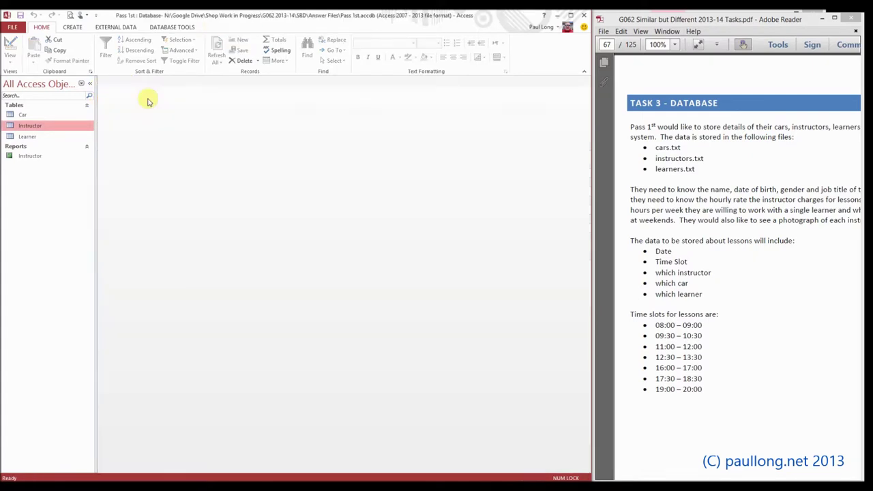
left_click(72, 26)
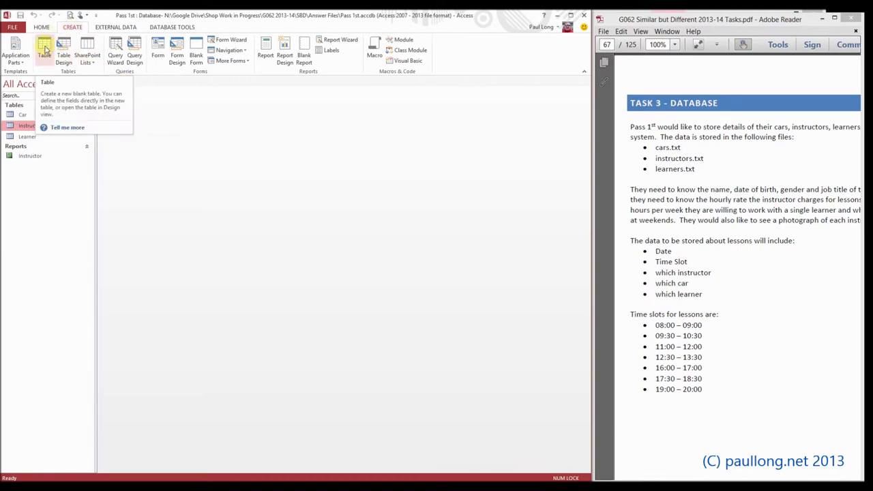
left_click(44, 46)
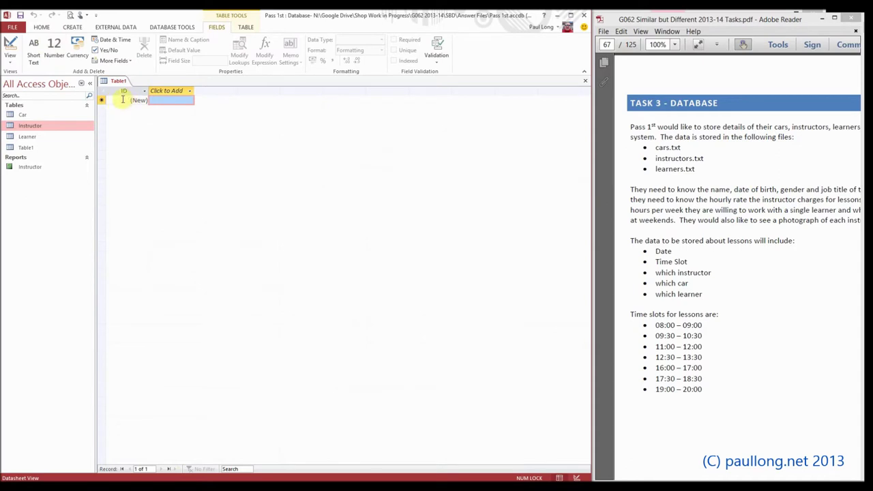
left_click(10, 49)
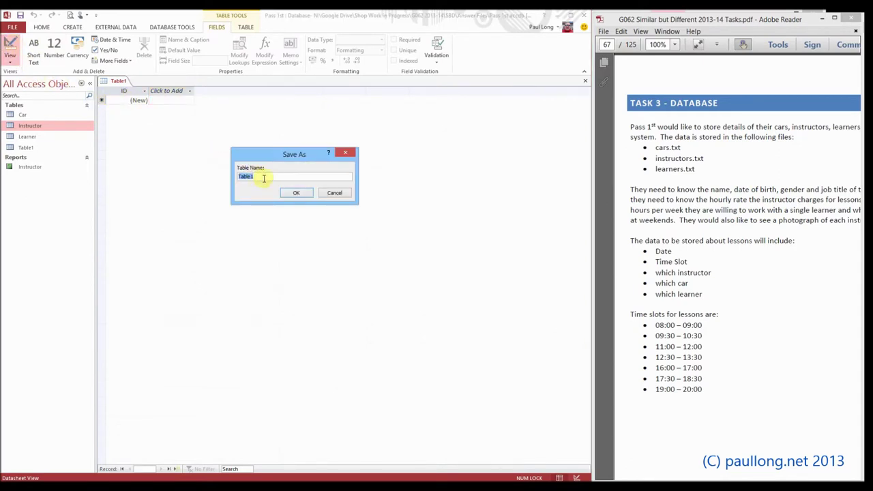
type("Lesson")
left_click(304, 193)
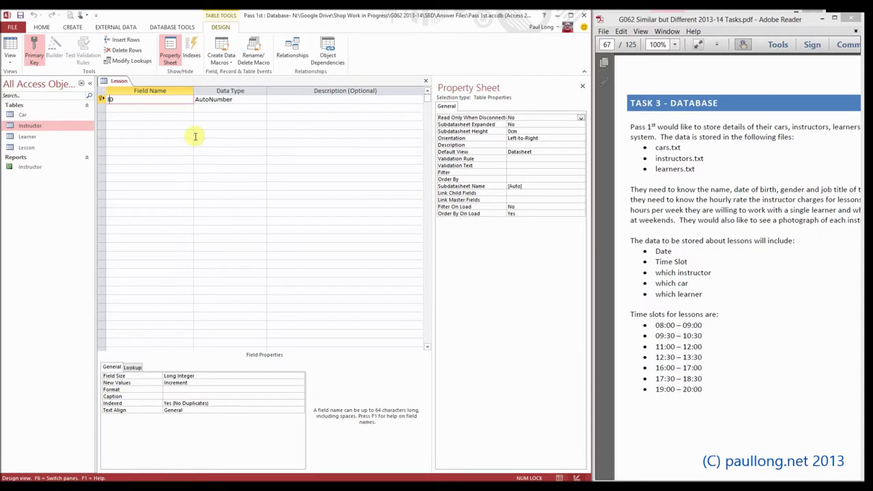
Step: Rename the ID key field to LessonID
type("Lesson")
left_click(170, 108)
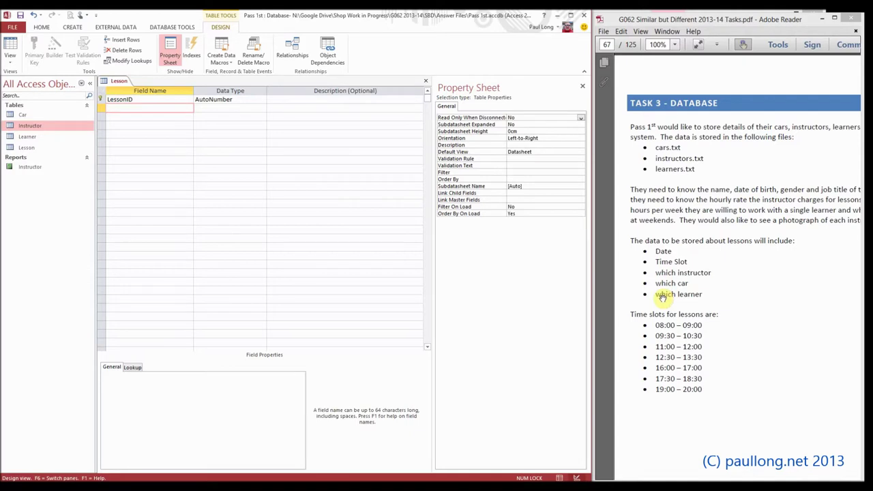
left_click(126, 112)
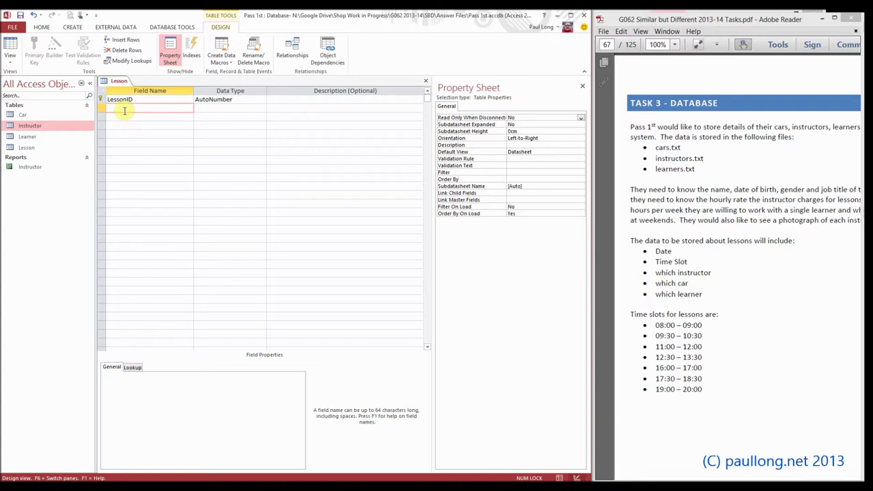
Step: Add a Lesson Date field of type Date/Time with Short Date format
type("Lesson Date")
key("Tab")
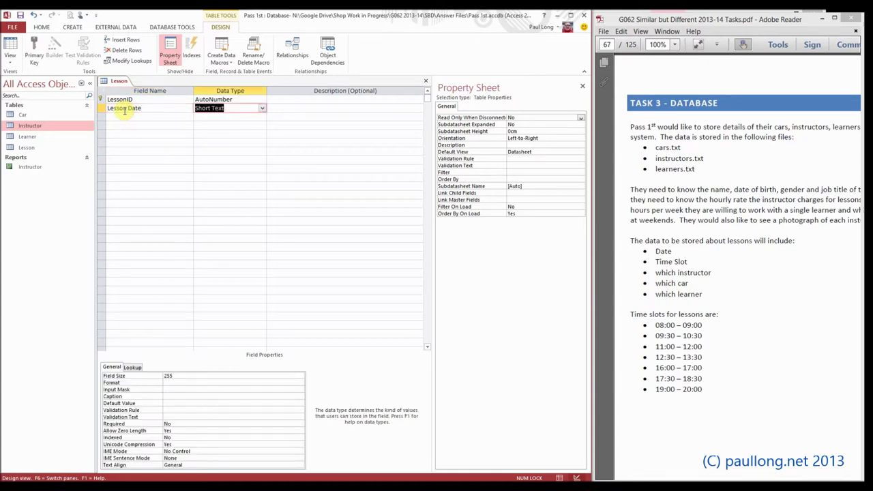
type("d")
key("Tab")
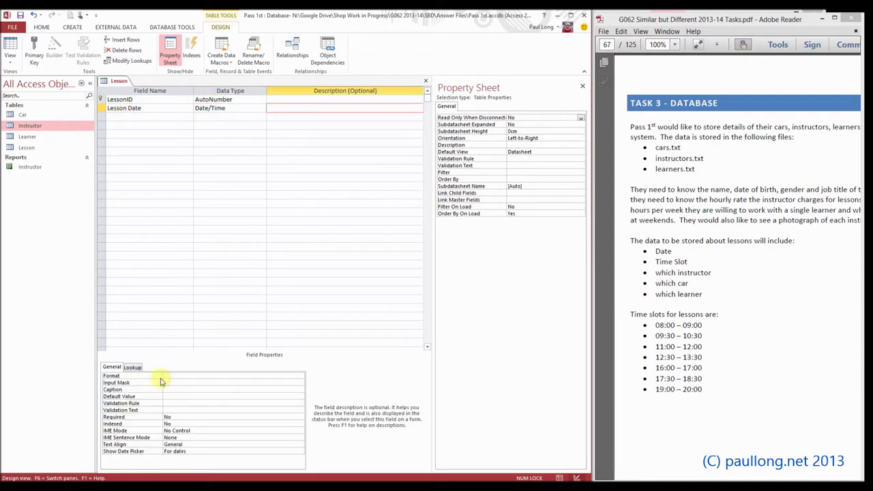
left_click(172, 375)
left_click(300, 376)
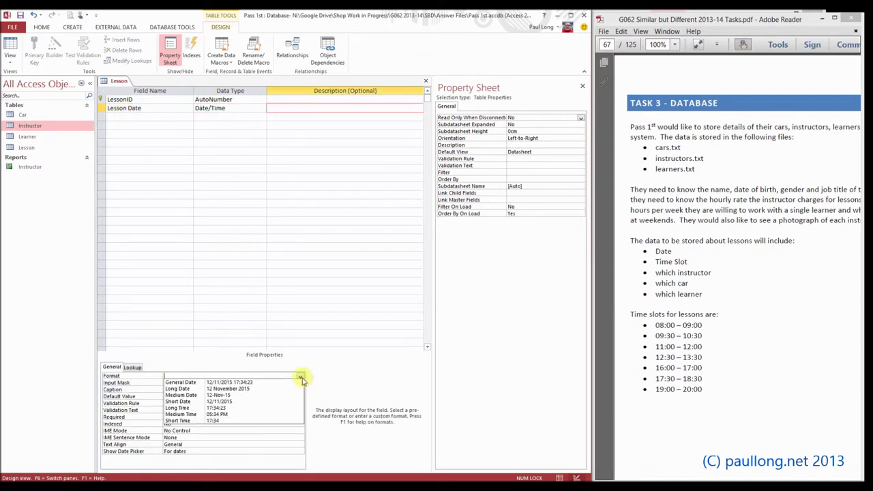
left_click(197, 402)
left_click(138, 118)
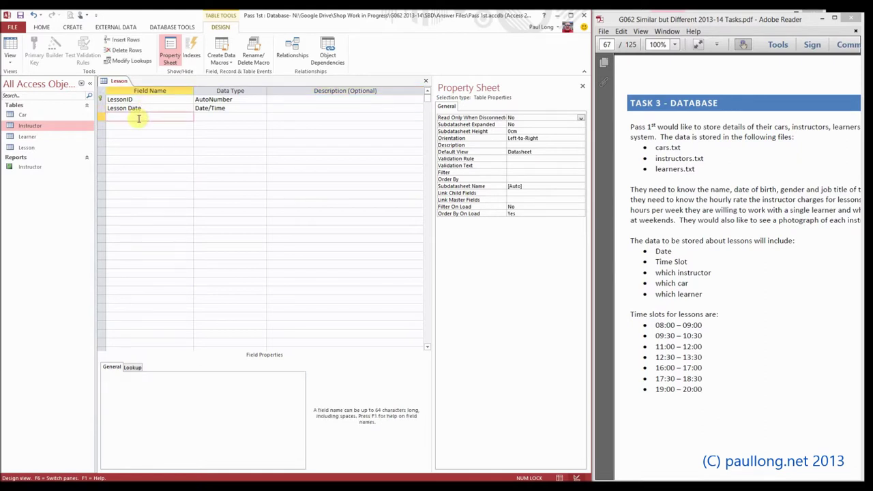
Step: Add a Short Text Time Slot field of size 13, then save and open Datasheet view
type("Time Slot")
key("Tab")
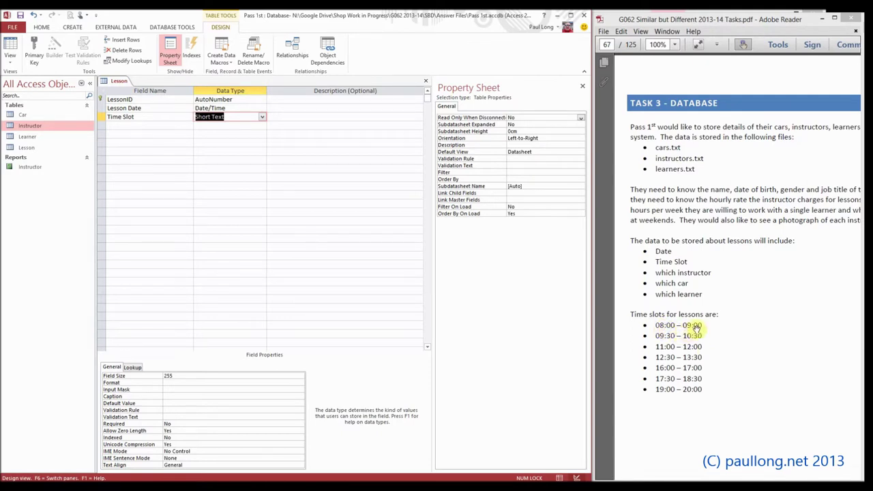
left_click(161, 376)
type("13")
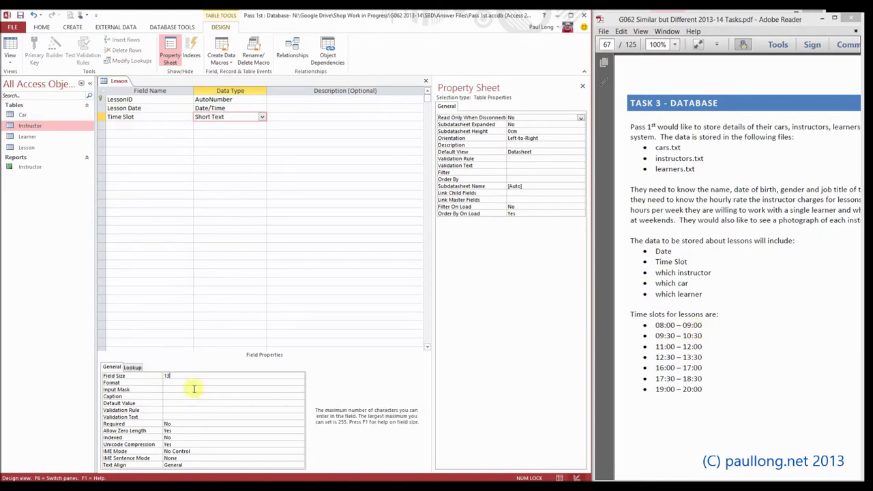
left_click(10, 46)
left_click(420, 277)
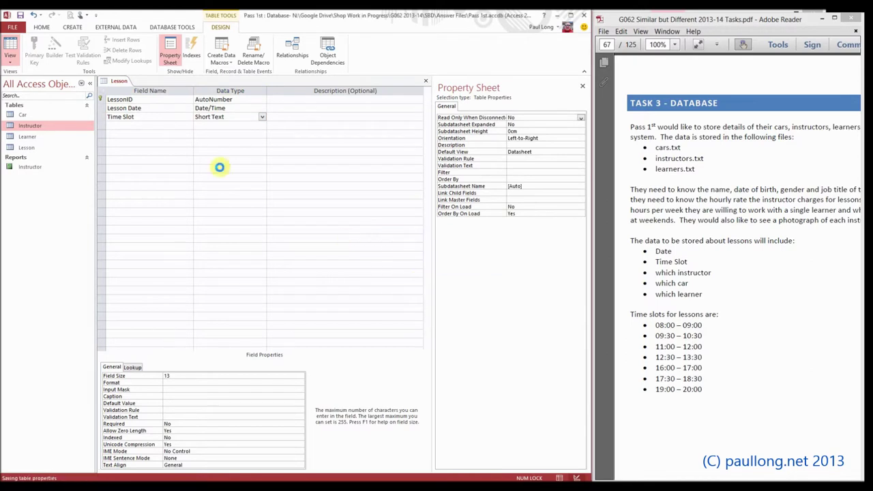
Step: Enter a trial 08:00 - 09:00 time slot, cancel it, and return to Design view
left_click(207, 100)
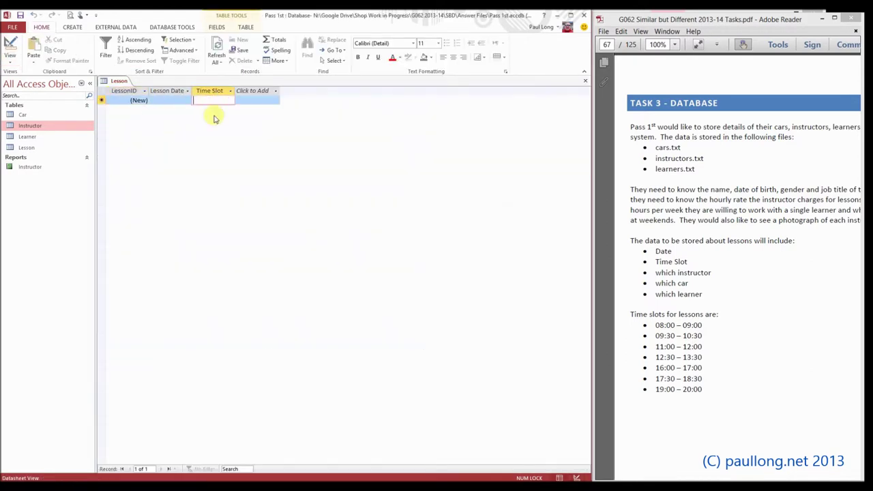
type("08:")
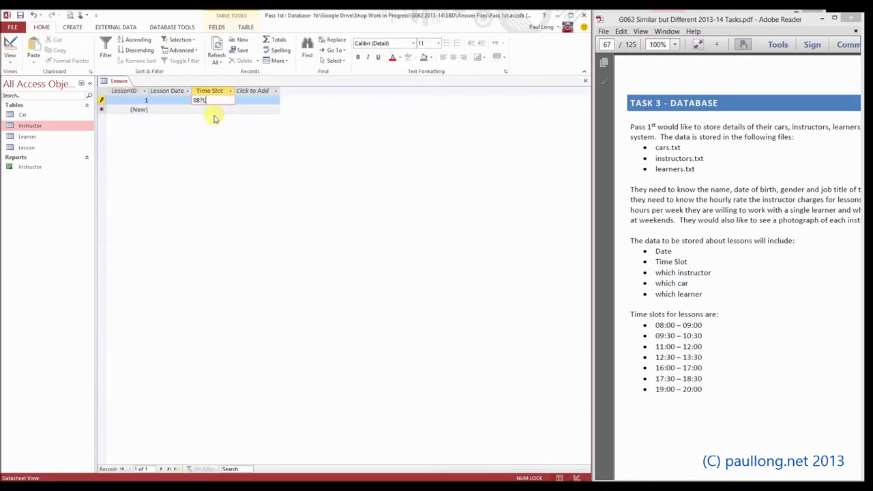
key("BackSpace")
key("BackSpace")
type("00 - 09:00")
key("Escape")
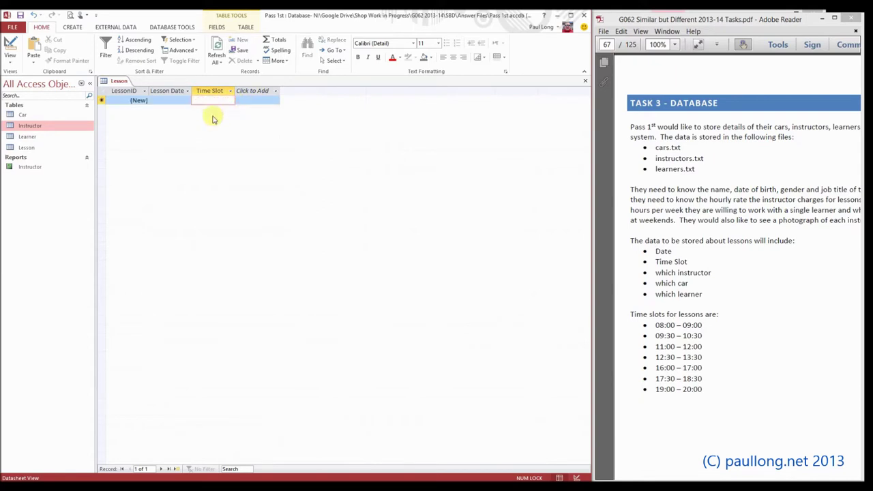
left_click(10, 49)
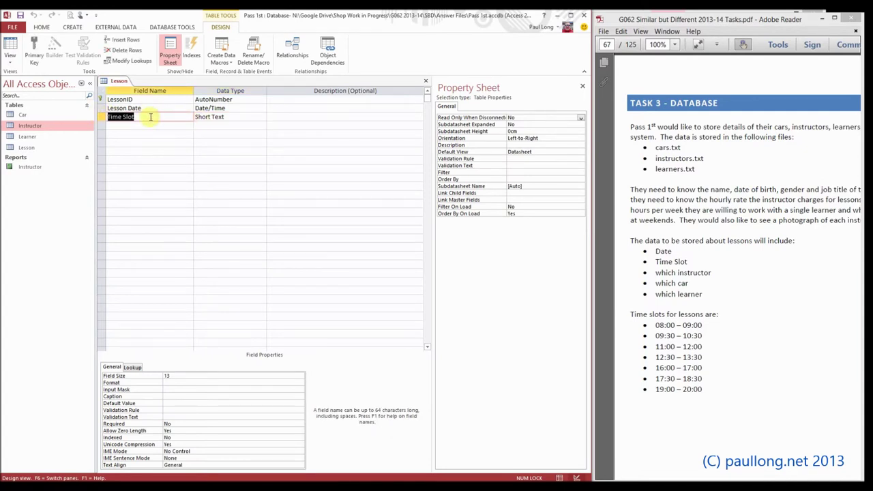
Step: Rename Time Slot to Time Slot Start as a Date/Time field in Short Time format
left_click(150, 117)
type("Start")
key("Tab")
type("d")
key("Tab")
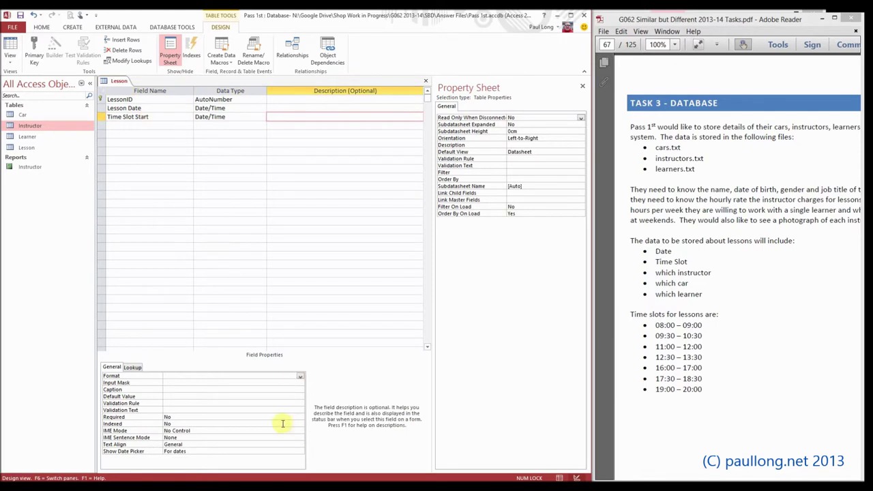
left_click(300, 376)
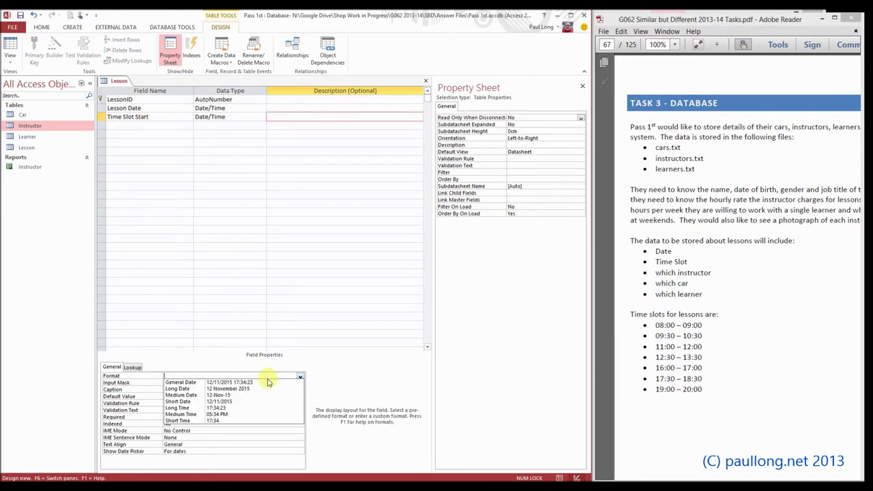
left_click(198, 421)
Step: Add a Time Slot End Date/Time field in Short Time format, then open Instructor
left_click(127, 128)
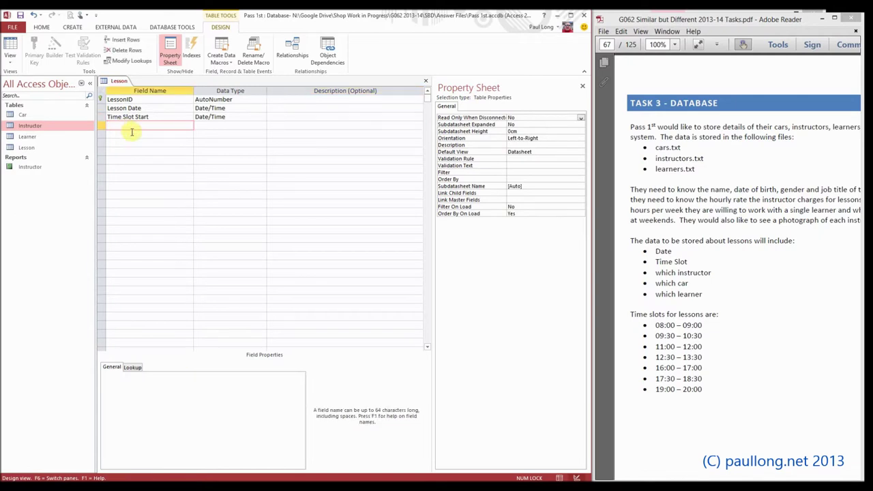
type("Time Slot End")
key("Tab")
type("d")
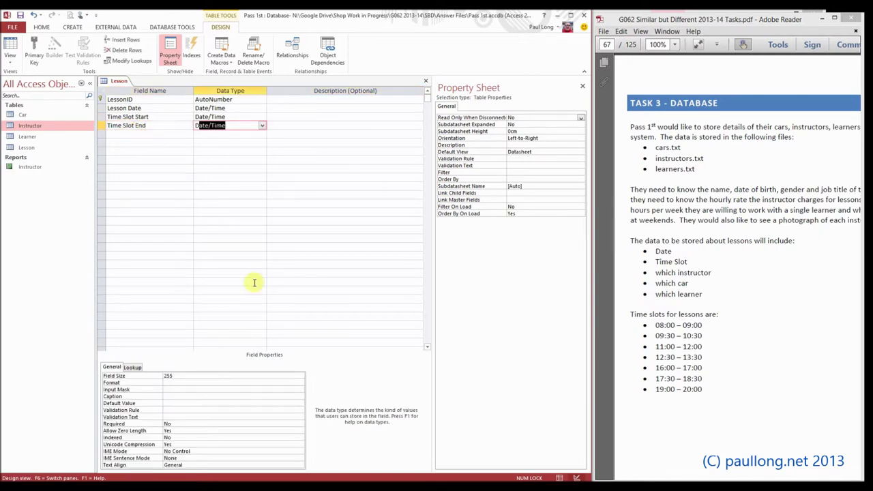
left_click(299, 380)
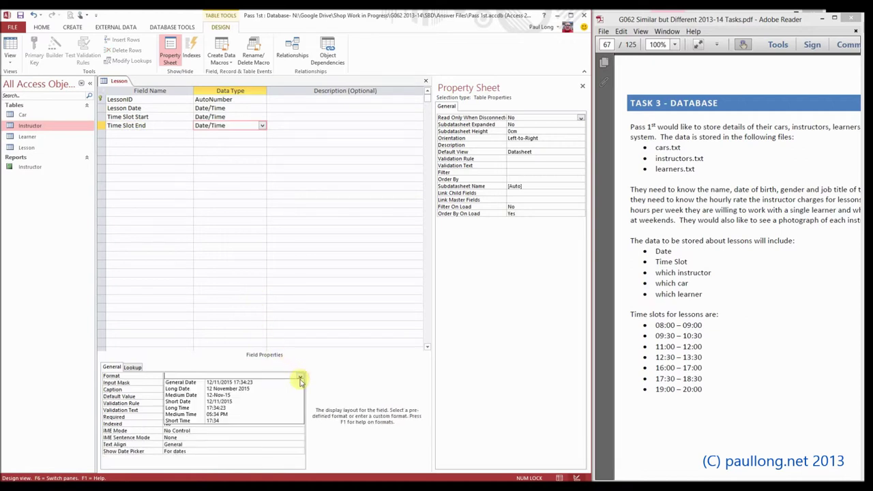
left_click(176, 420)
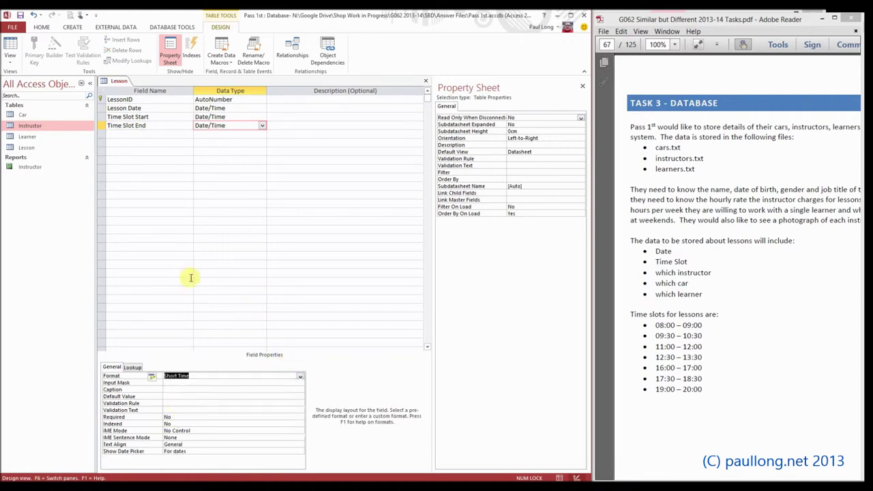
left_click(119, 133)
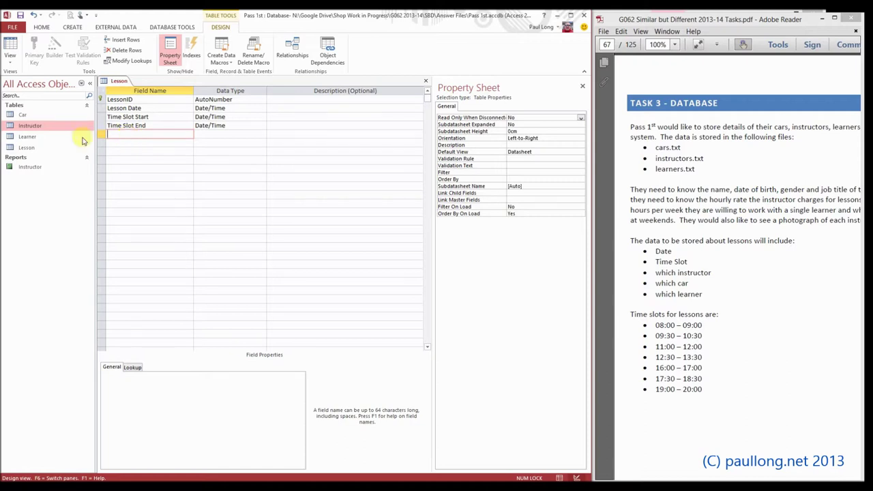
double_click(28, 127)
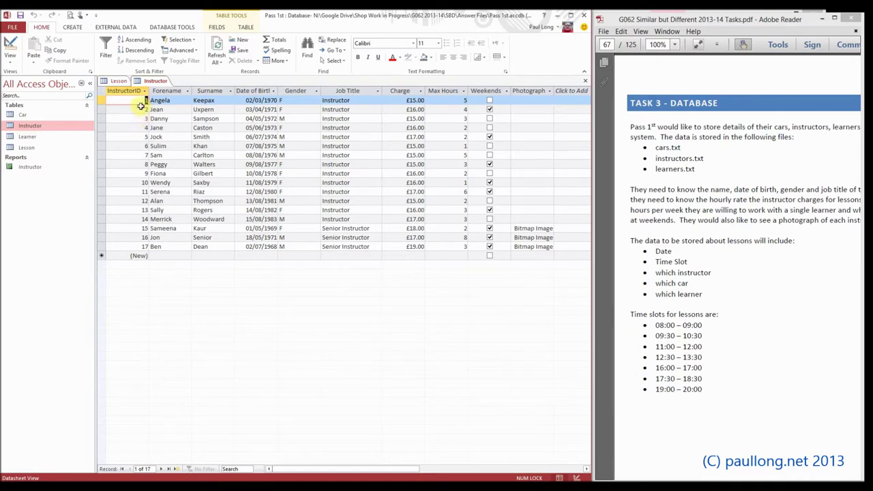
Step: Check InstructorID is AutoNumber Long Integer, then close Instructor and return to Lesson
left_click(14, 49)
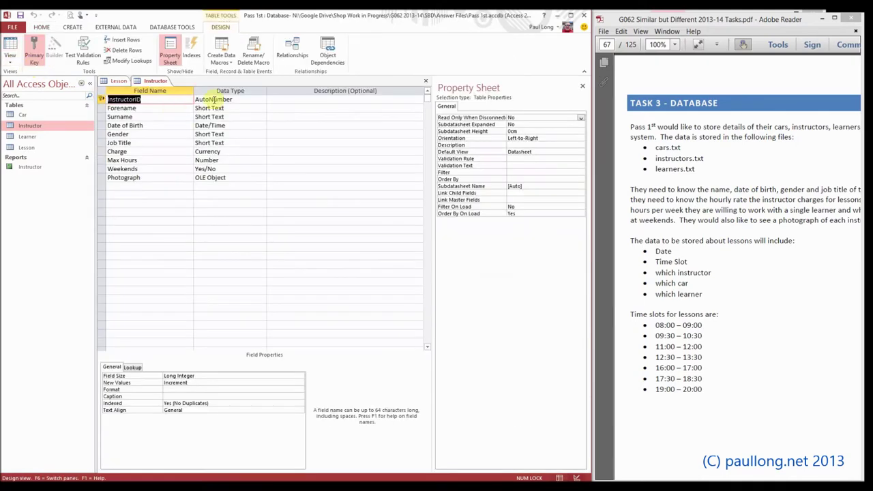
left_click(246, 100)
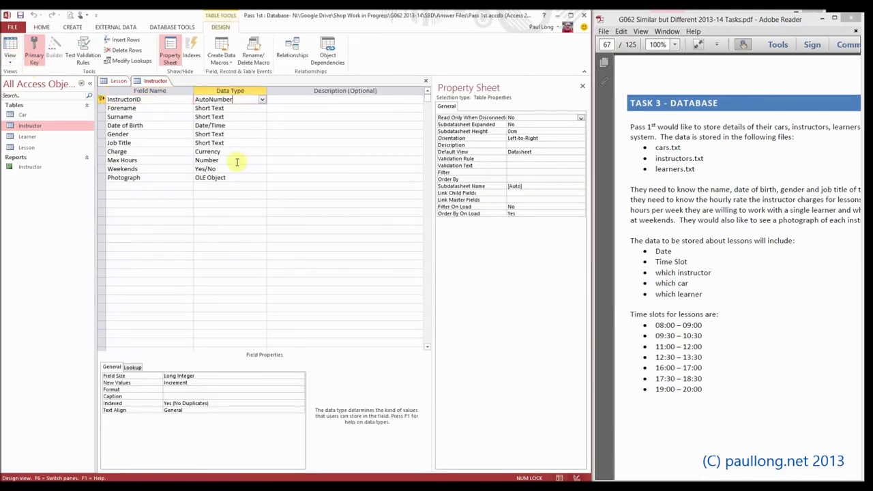
left_click(204, 375)
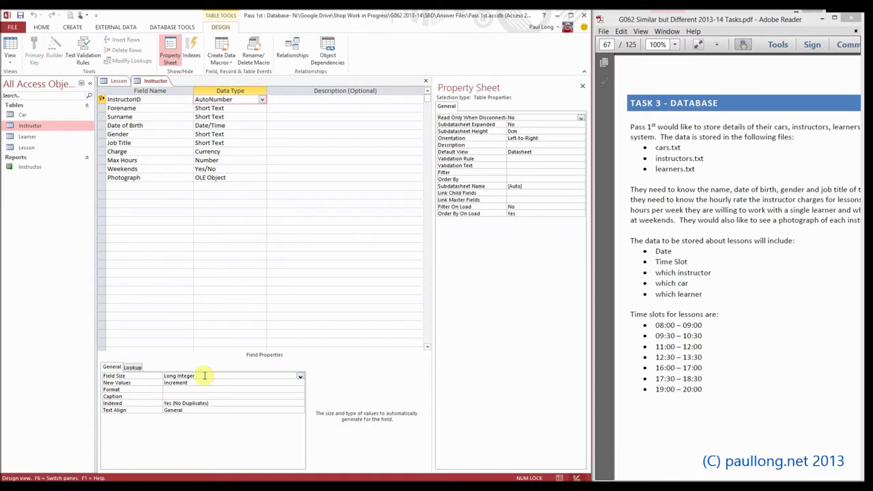
right_click(153, 82)
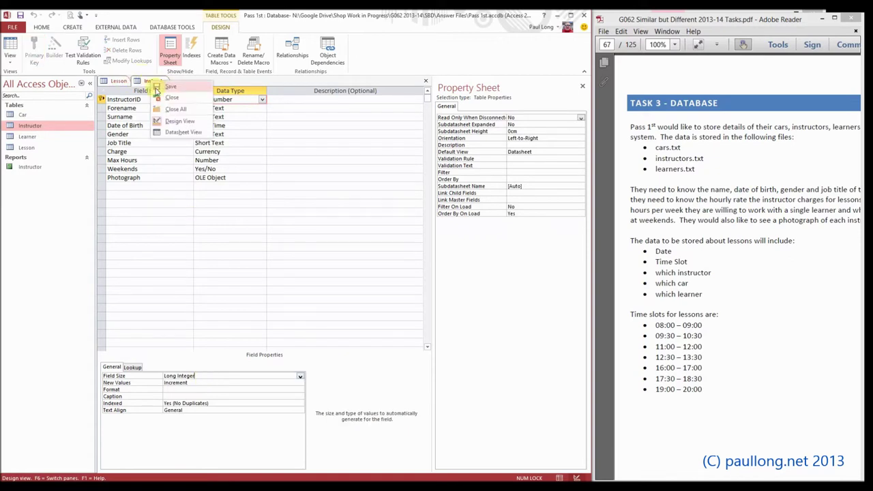
left_click(171, 98)
left_click(136, 134)
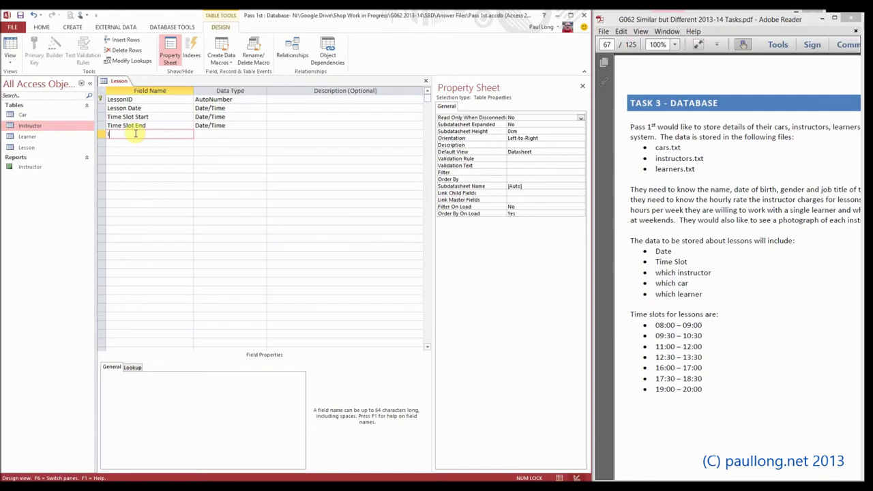
Step: Add a LessonInstructorID field of Number type with Long Integer size
type("InstructorID")
key("Home")
type("Lesson")
left_click(144, 145)
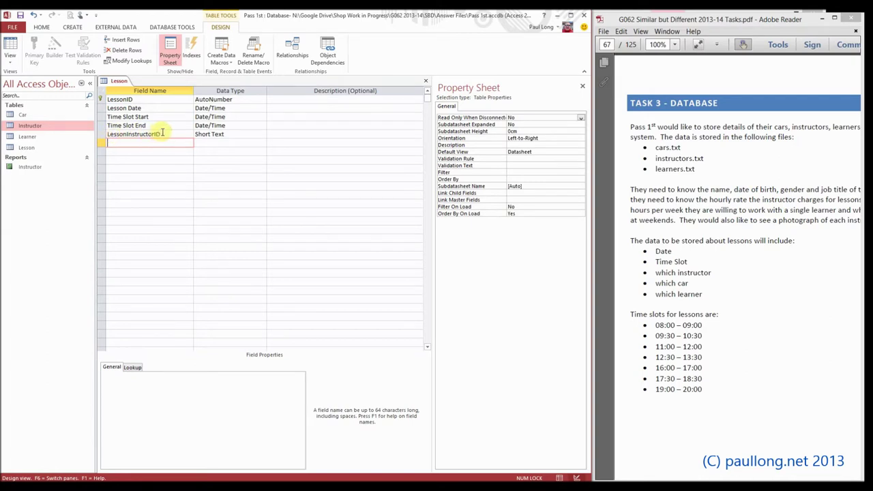
left_click(239, 134)
left_click(263, 135)
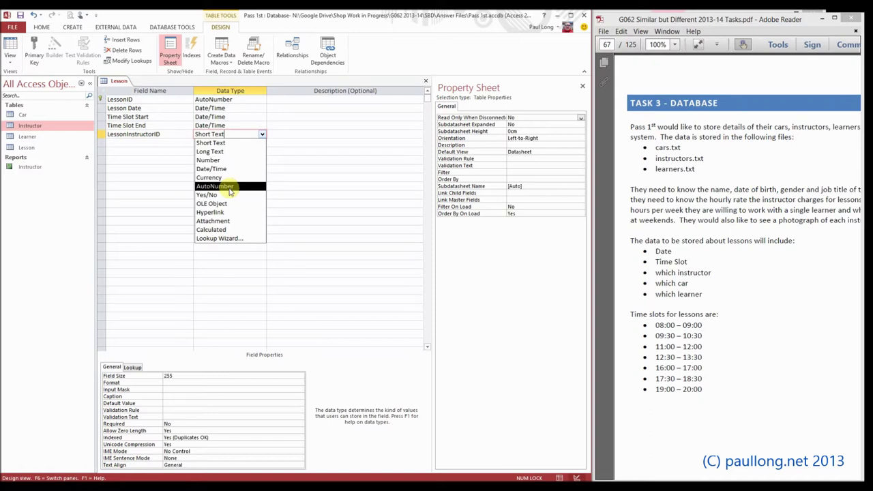
left_click(211, 162)
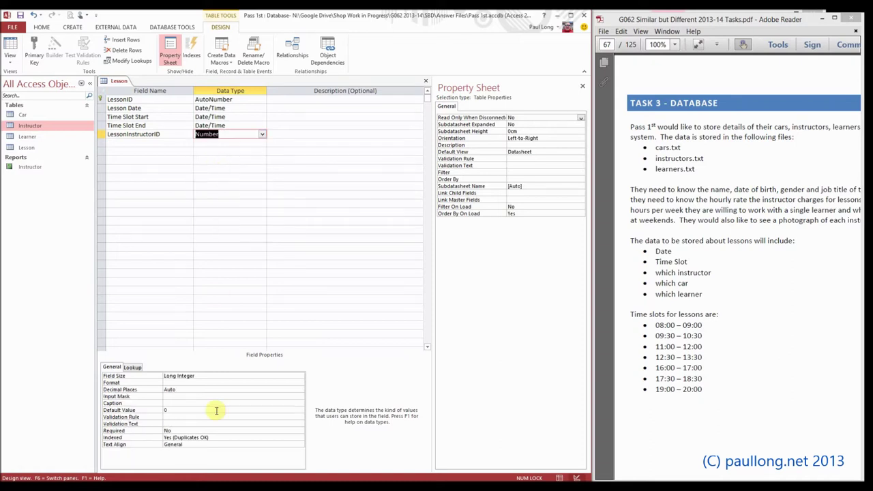
left_click(199, 377)
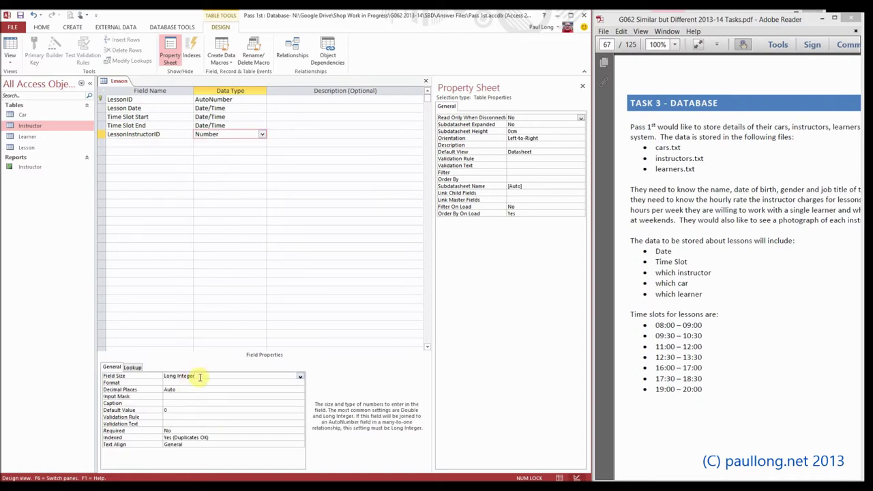
Step: Add LessonCarID and LessonLearnerID fields, both of Number type
left_click(123, 144)
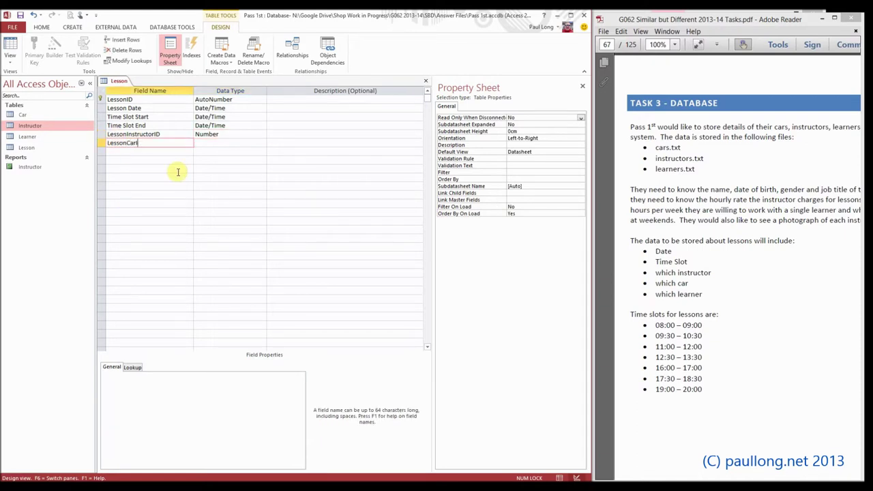
type("LessonCarID")
key("Tab")
type("n")
key("Tab")
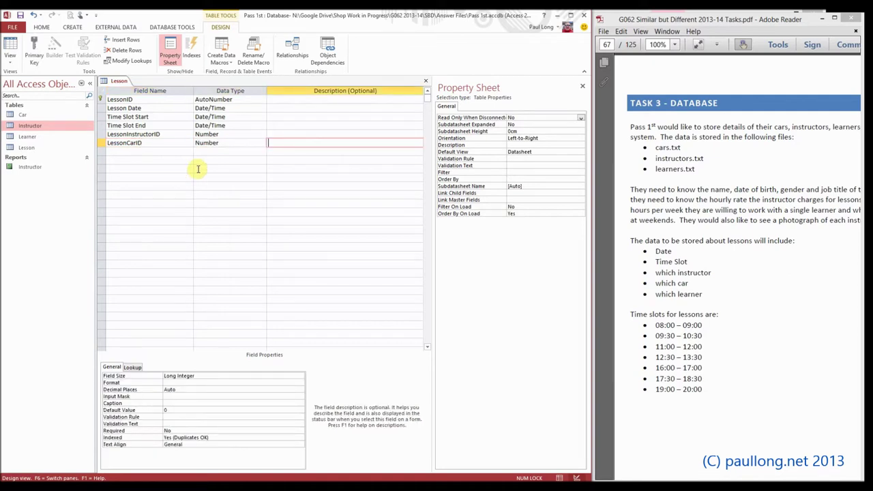
left_click(130, 149)
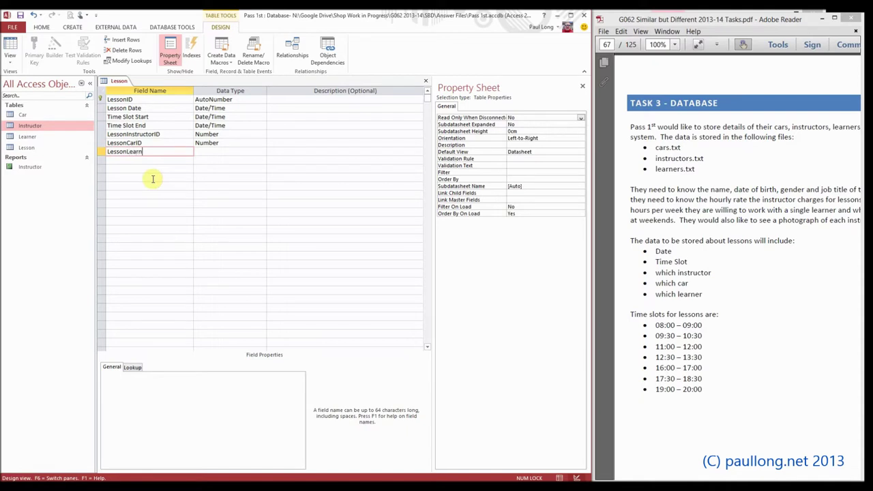
key("Tab")
type("n")
key("Tab")
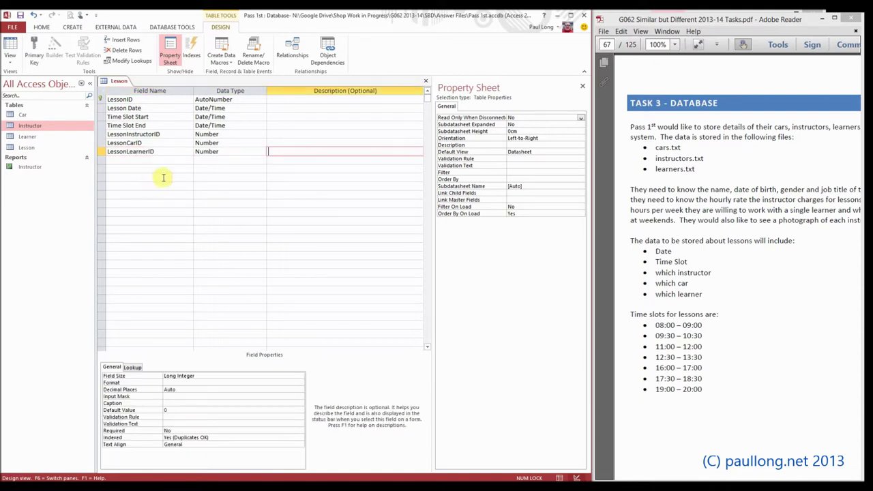
Step: Save the Lesson table design and check LessonInstructorID's data type
left_click(20, 15)
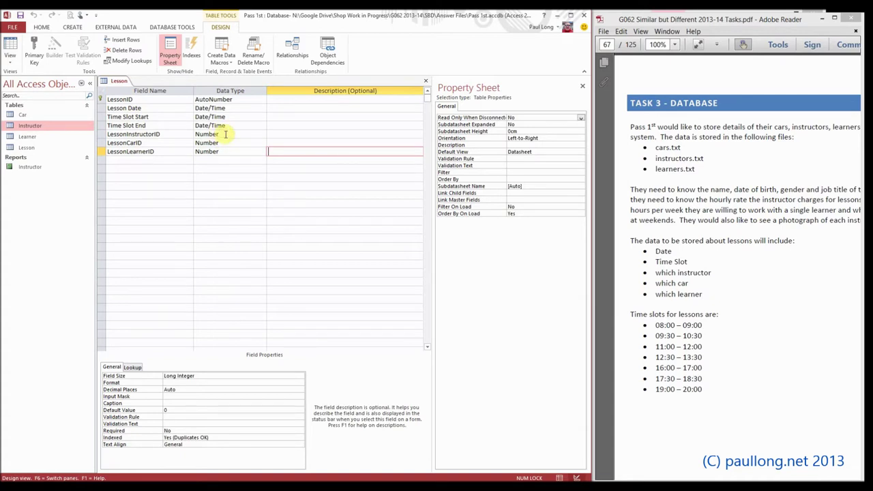
left_click(219, 134)
Step: Review the ID fields' Number types and change LessonLearnerID to Long Text
left_click(235, 139)
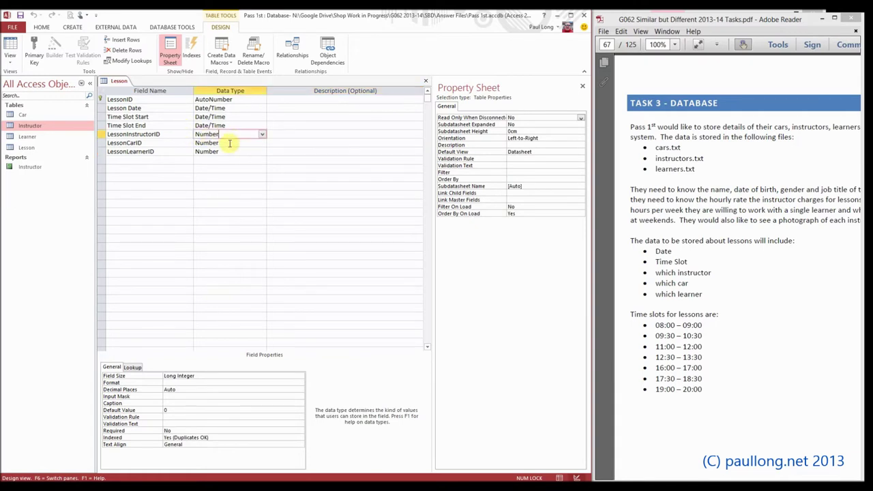
left_click(194, 143)
left_click(220, 142)
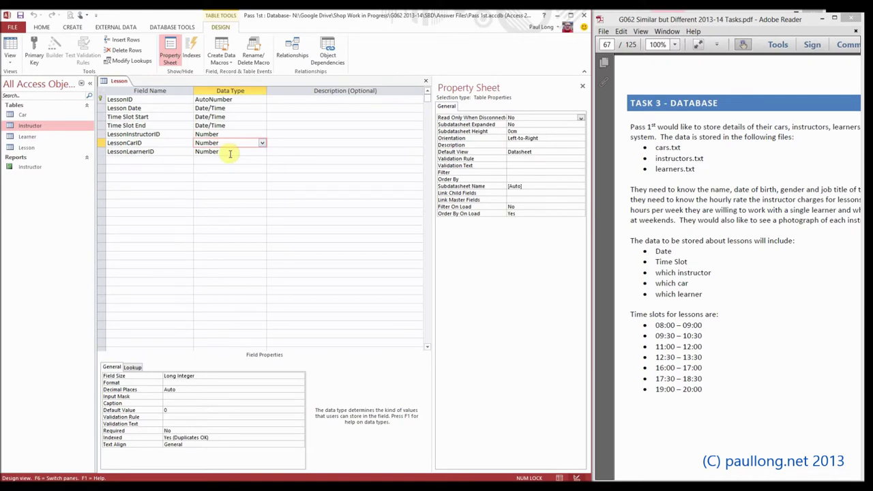
left_click(230, 152)
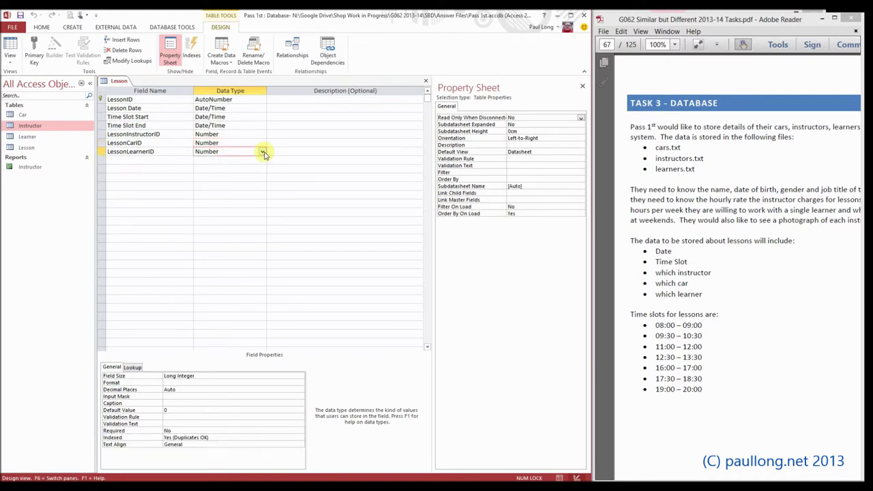
left_click(262, 152)
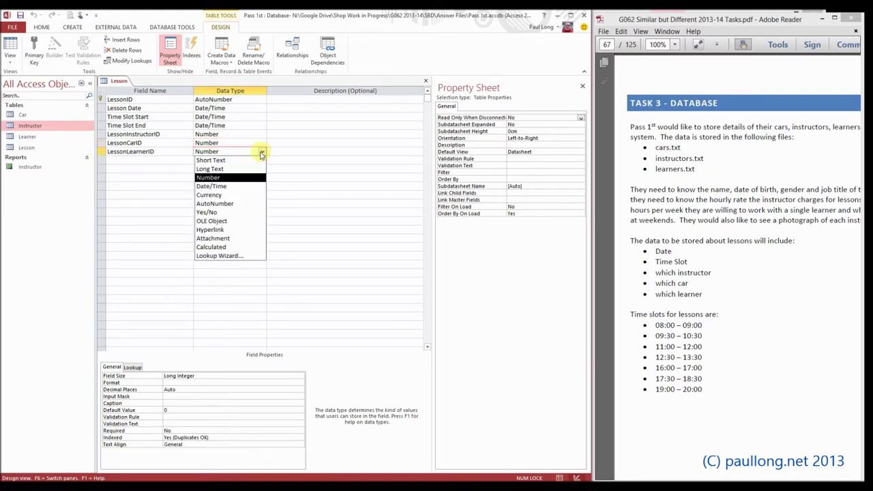
left_click(231, 169)
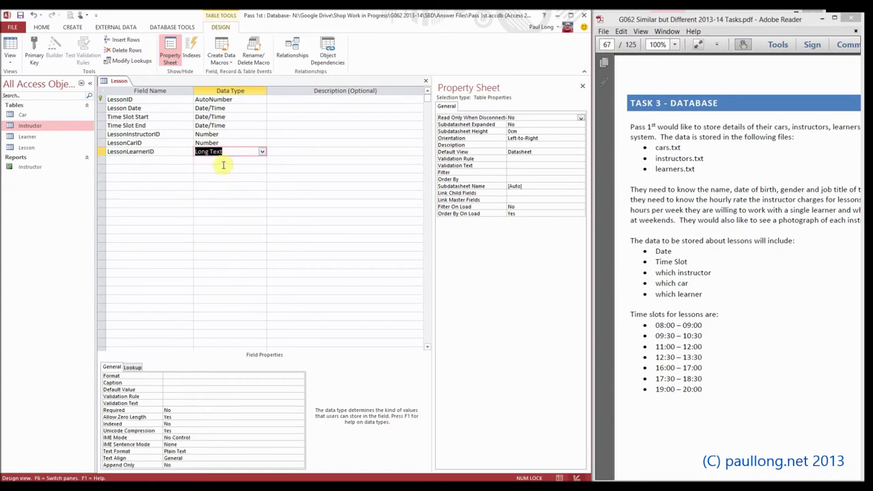
left_click(229, 168)
left_click(162, 153)
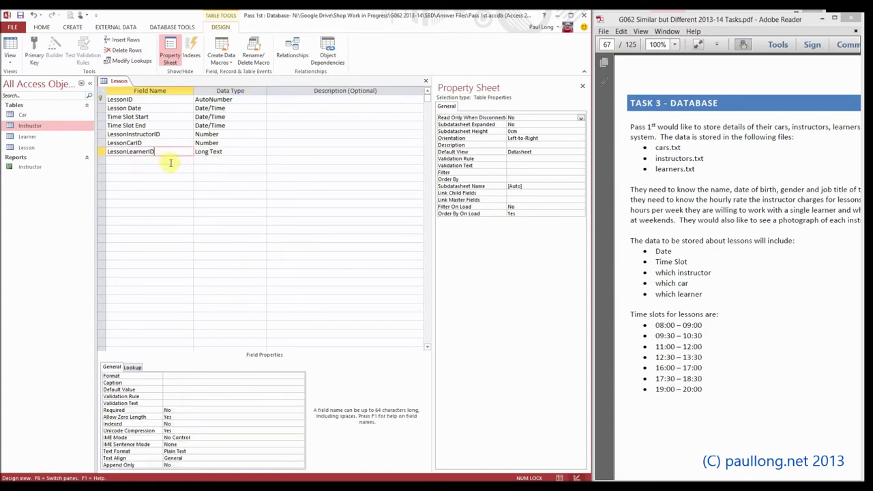
Step: Close the Lesson table design, saving the changes
right_click(120, 82)
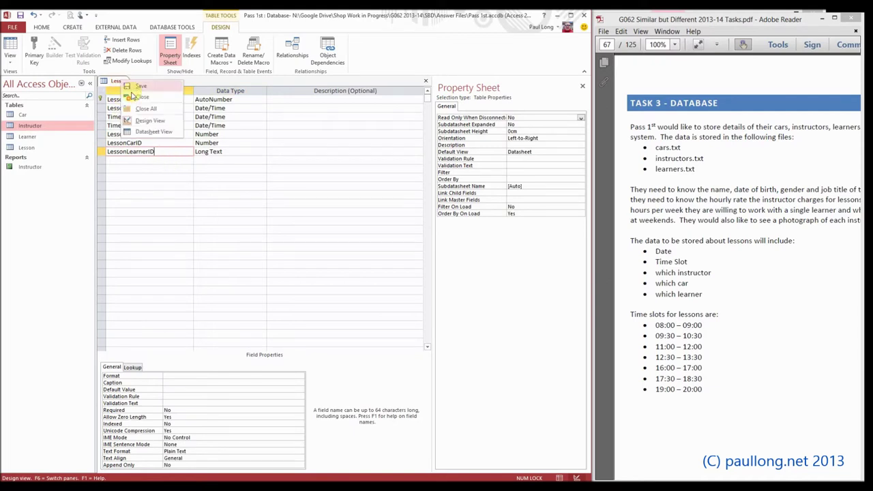
left_click(141, 101)
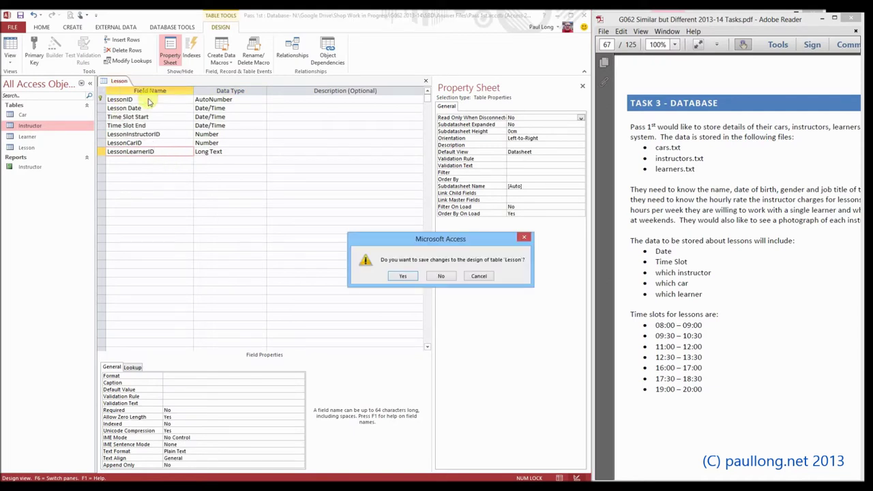
left_click(403, 276)
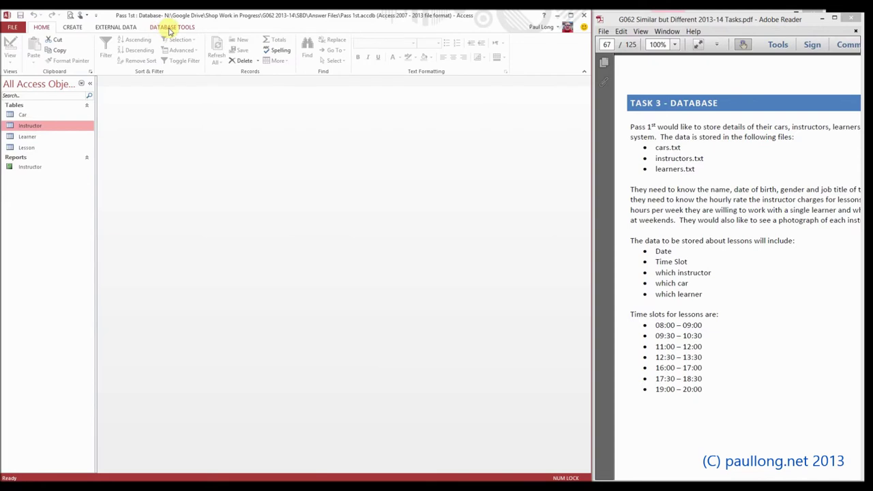
Step: Open the Relationships layout and add the Car, Instructor, Learner and Lesson tables
left_click(169, 29)
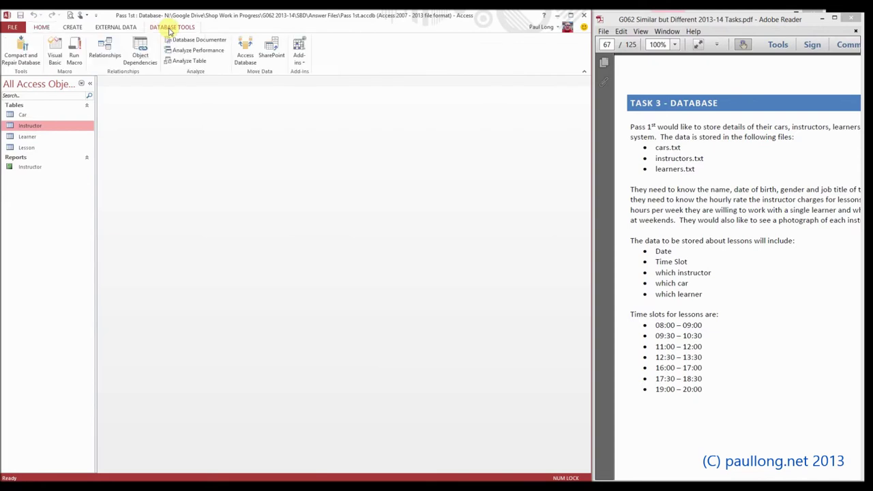
left_click(104, 48)
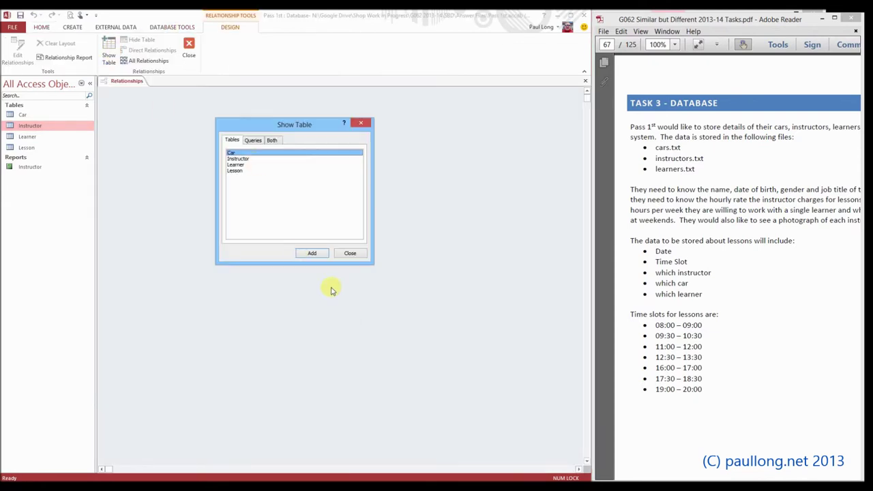
left_click(311, 253)
left_click(250, 159)
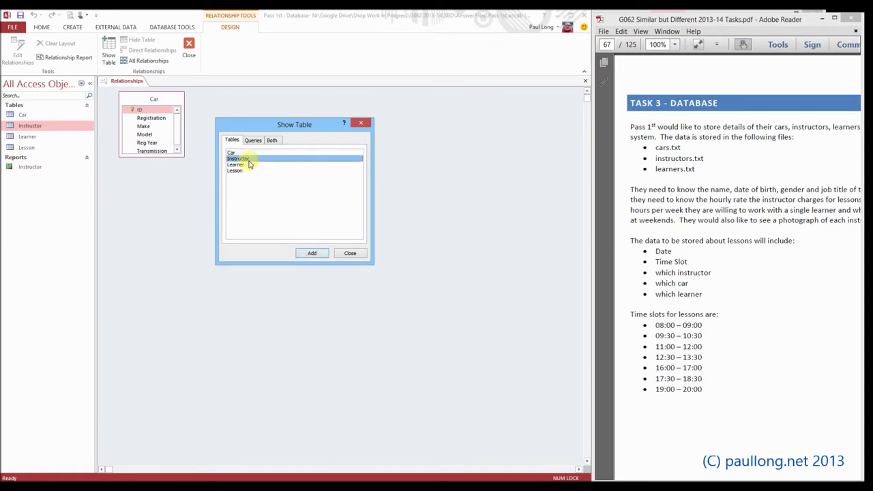
left_click(312, 253)
left_click(235, 165)
left_click(312, 253)
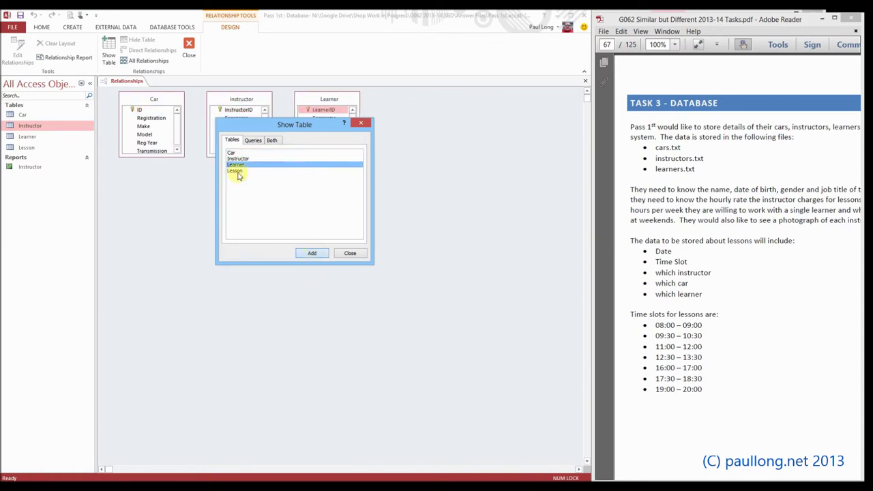
left_click(235, 170)
left_click(311, 253)
left_click(350, 254)
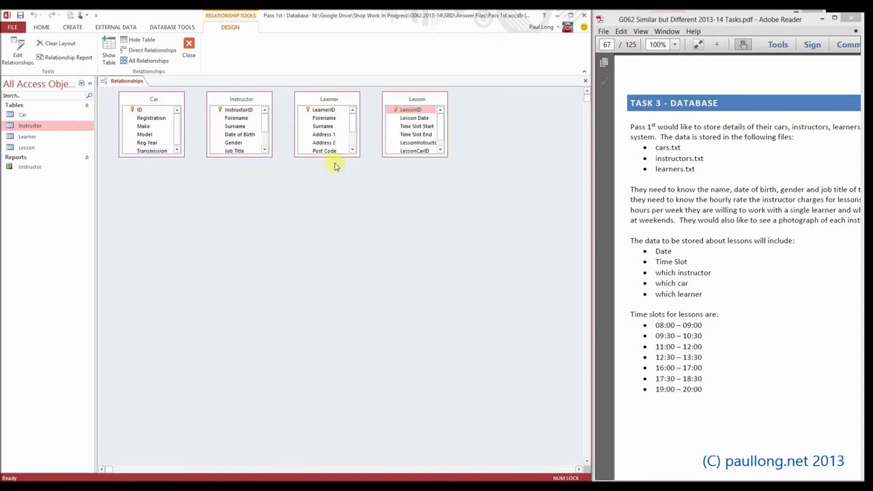
Step: Resize and reposition the table boxes to show all fields, then drag Car's ID onto LessonCarID
left_click_drag(335, 156, 335, 200)
left_click_drag(415, 101, 239, 193)
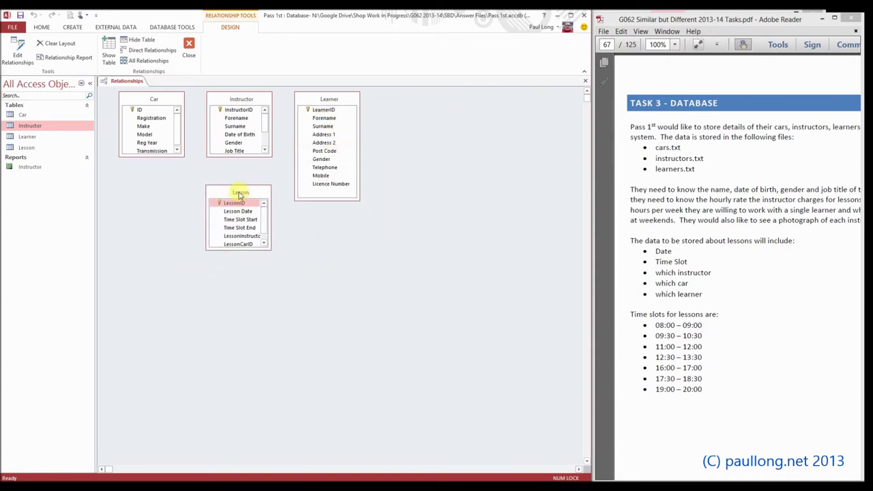
left_click_drag(244, 249, 249, 288)
left_click_drag(259, 101, 162, 207)
left_click_drag(178, 263, 175, 315)
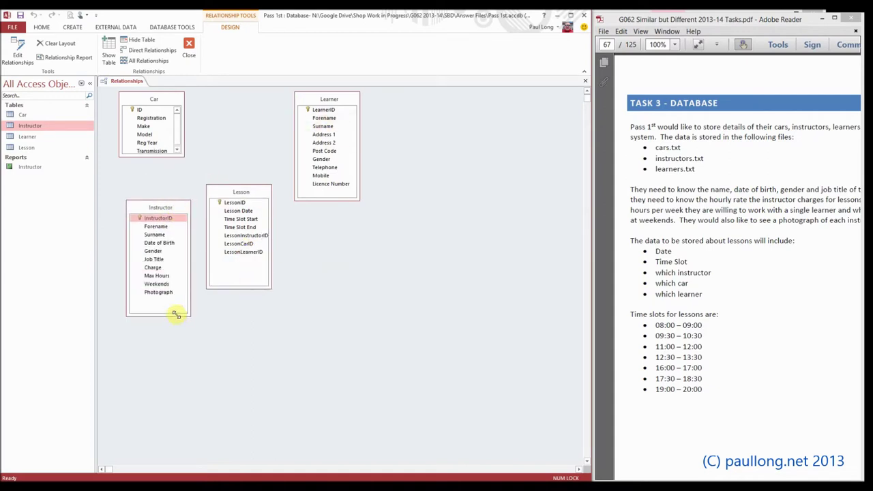
left_click_drag(157, 208, 138, 203)
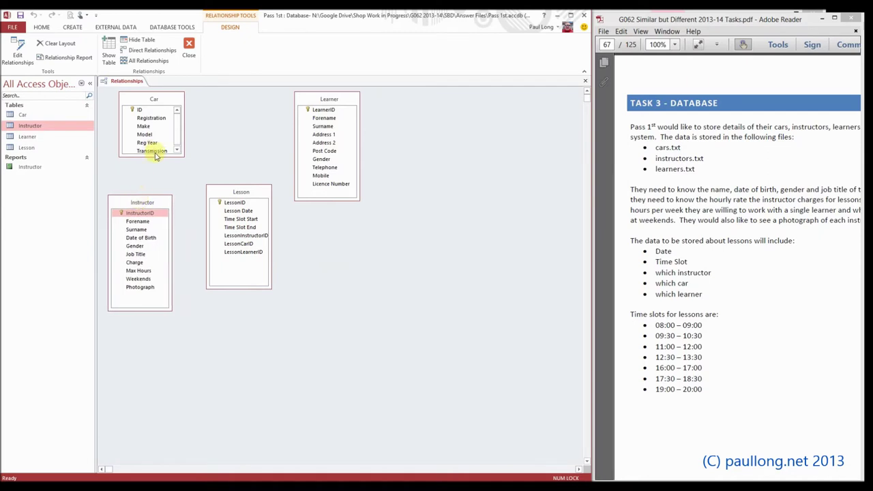
left_click_drag(155, 155, 154, 171)
left_click_drag(139, 110, 244, 245)
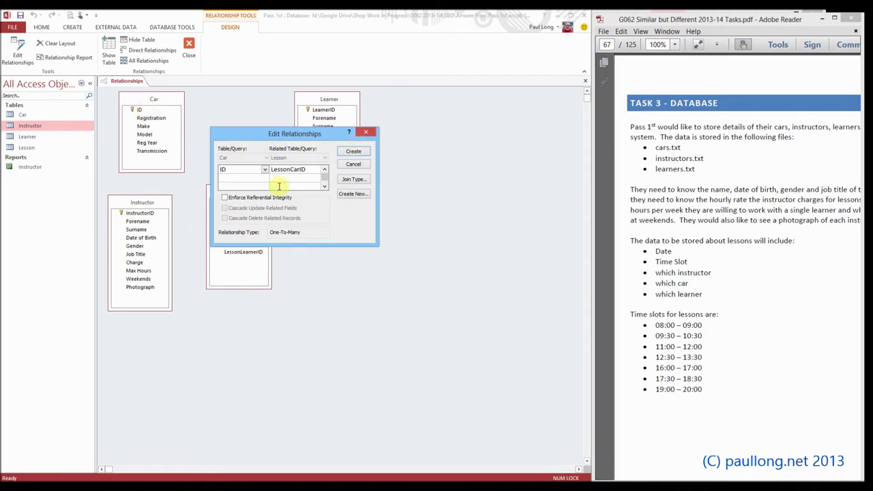
Step: Create the one-to-many Car ID to LessonCarID relationship with referential integrity enforced
left_click(268, 198)
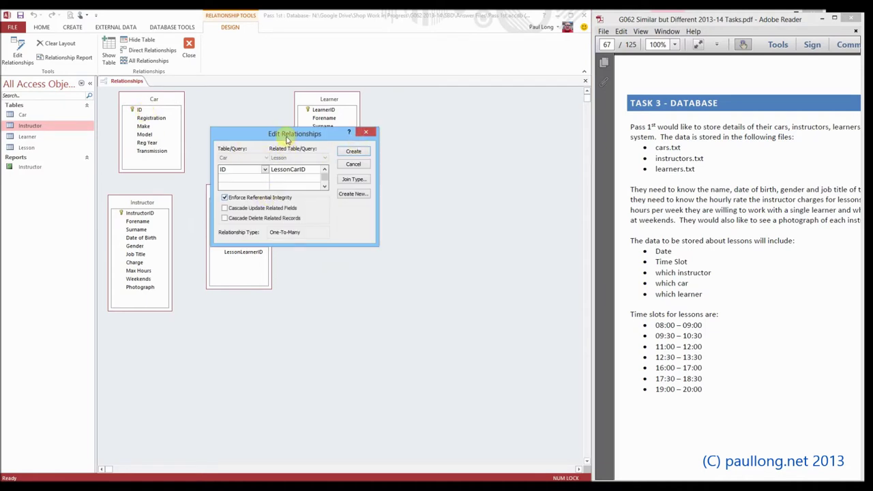
left_click_drag(289, 133, 361, 120)
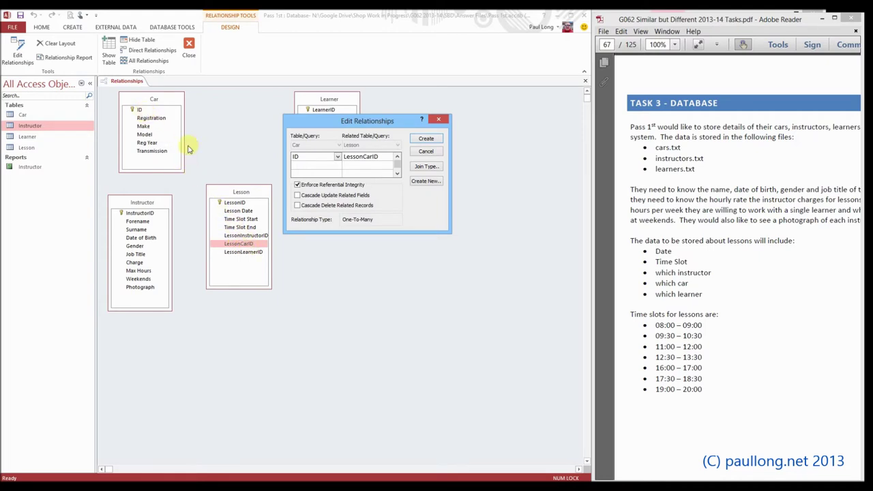
left_click(424, 138)
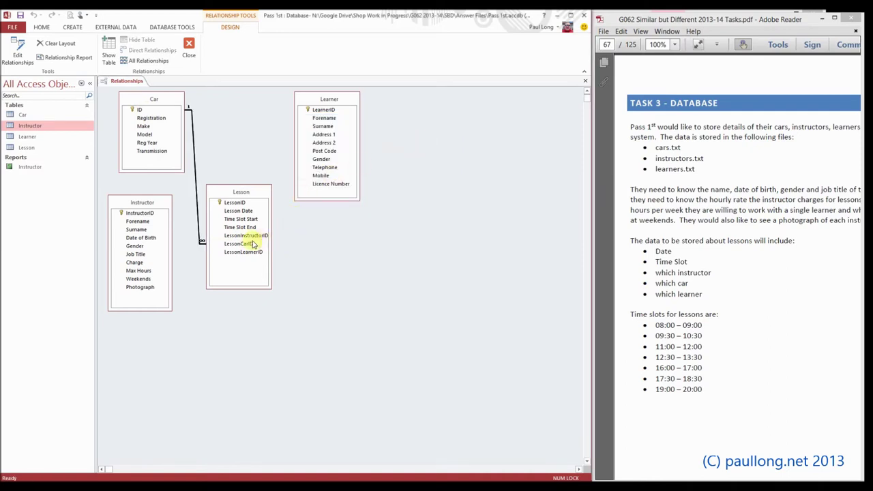
Step: Join Lesson's LessonInstructorID to InstructorID one-to-many with referential integrity enforced
left_click_drag(248, 237, 147, 216)
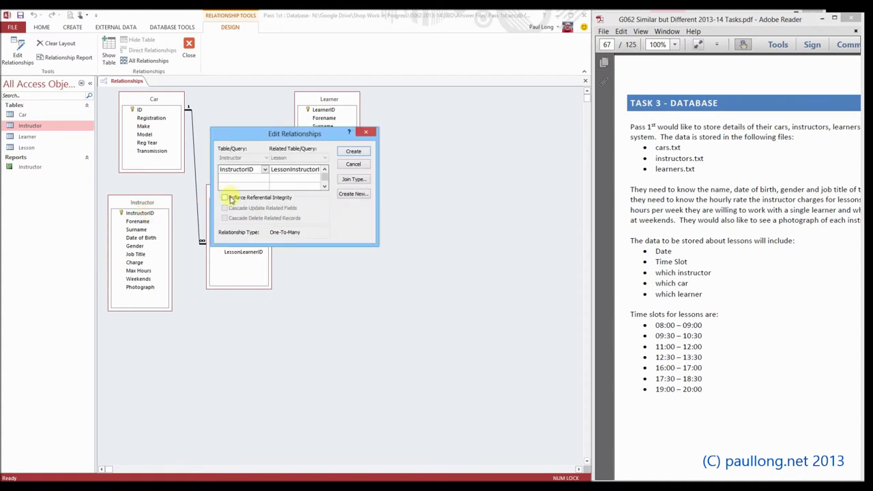
left_click(225, 197)
left_click(354, 152)
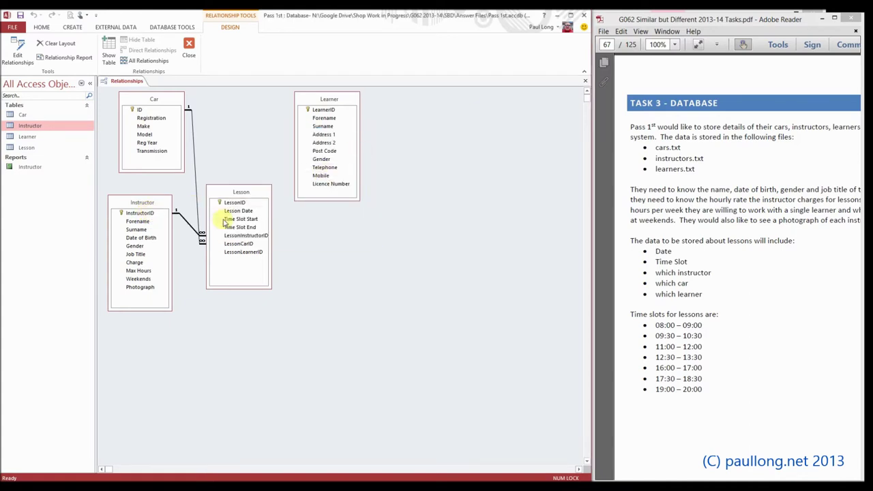
Step: Rearrange the Instructor and Car tables on the left and move Learner beside Lesson
left_click_drag(159, 206, 163, 191)
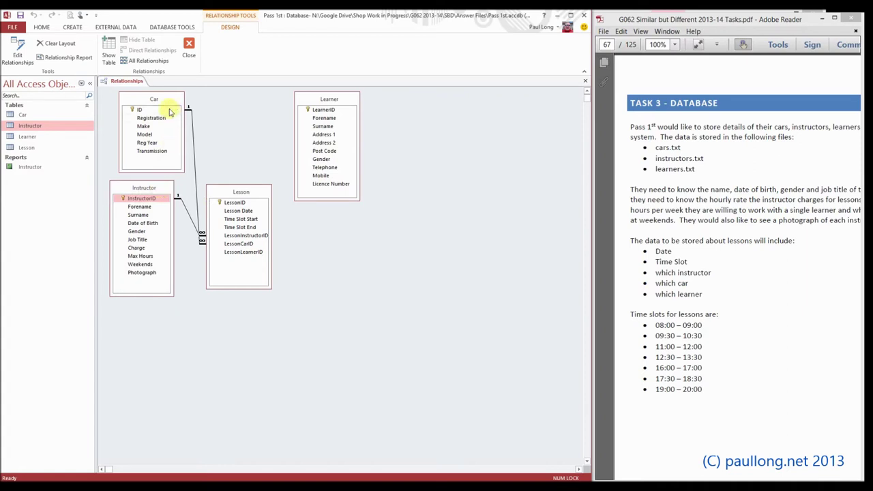
left_click_drag(167, 109, 154, 297)
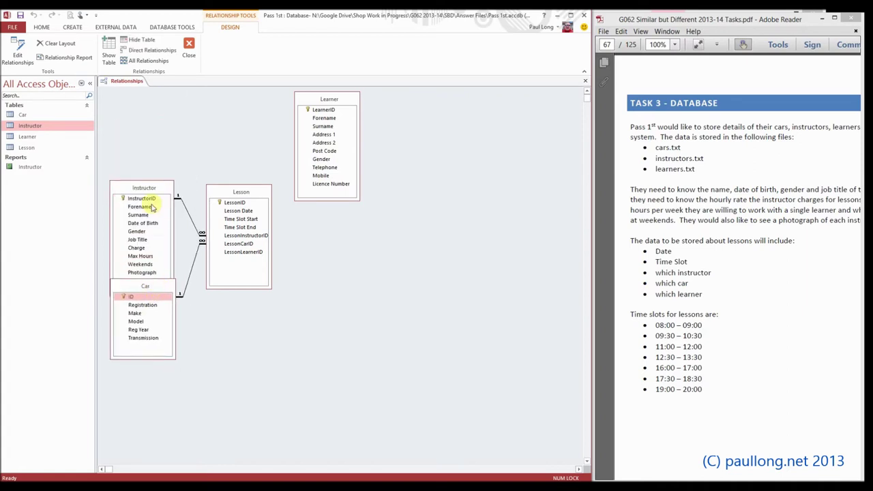
left_click_drag(148, 190, 150, 155)
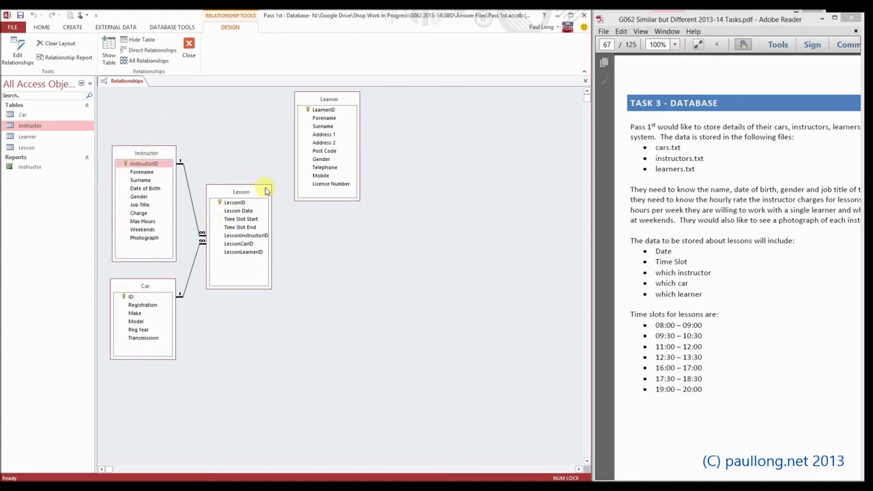
left_click_drag(344, 103, 366, 189)
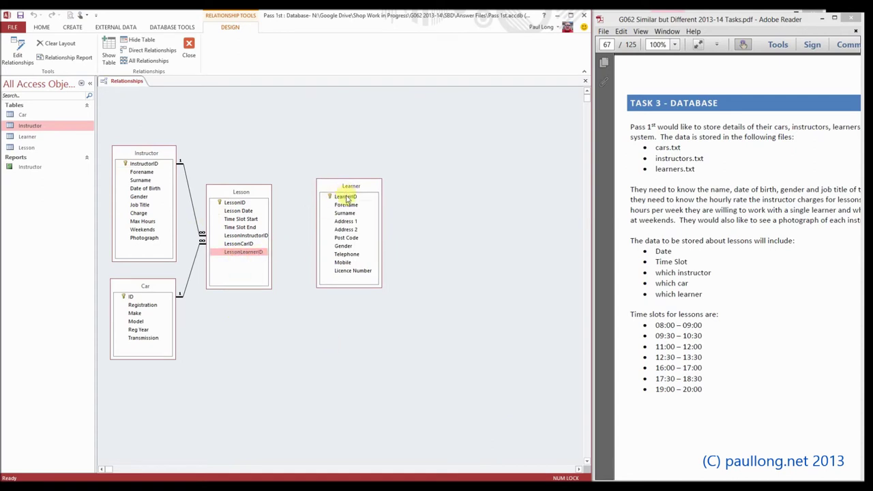
Step: Attempt a Learner–Lesson link with integrity, then dismiss the data type mismatch error and cancel
left_click_drag(244, 251, 346, 200)
left_click_drag(346, 199, 345, 199)
left_click_drag(325, 140, 386, 214)
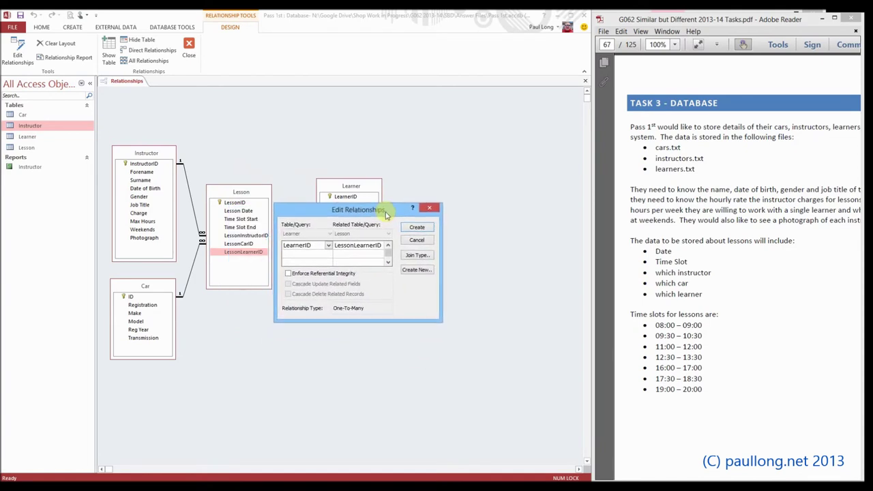
left_click(288, 273)
left_click(417, 228)
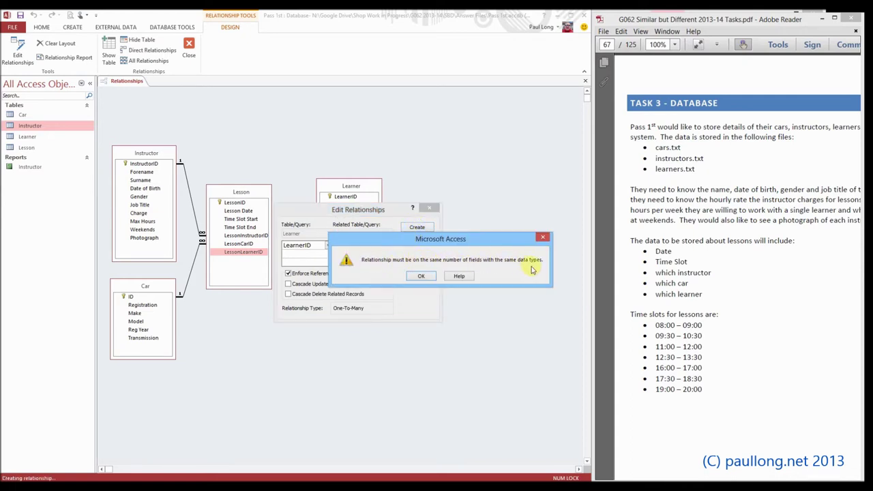
left_click(422, 276)
left_click(416, 242)
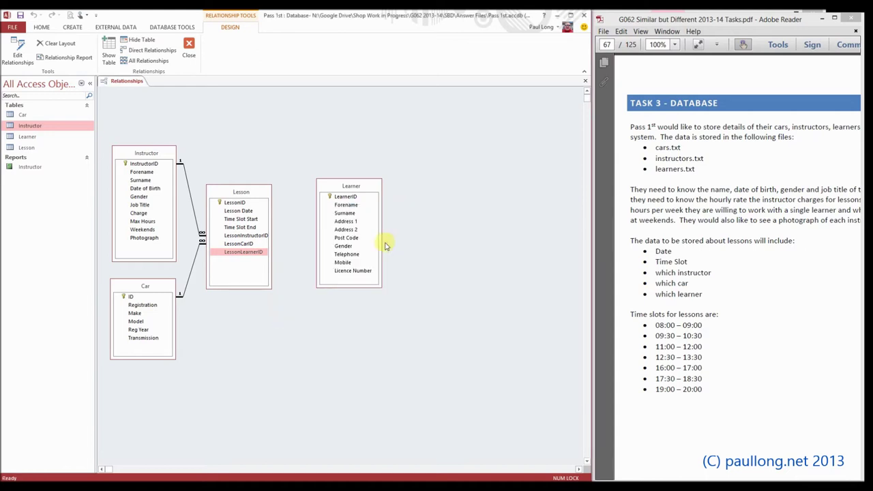
Step: Close the Relationships layout and save its changes
left_click_drag(240, 256, 354, 200)
left_click(189, 48)
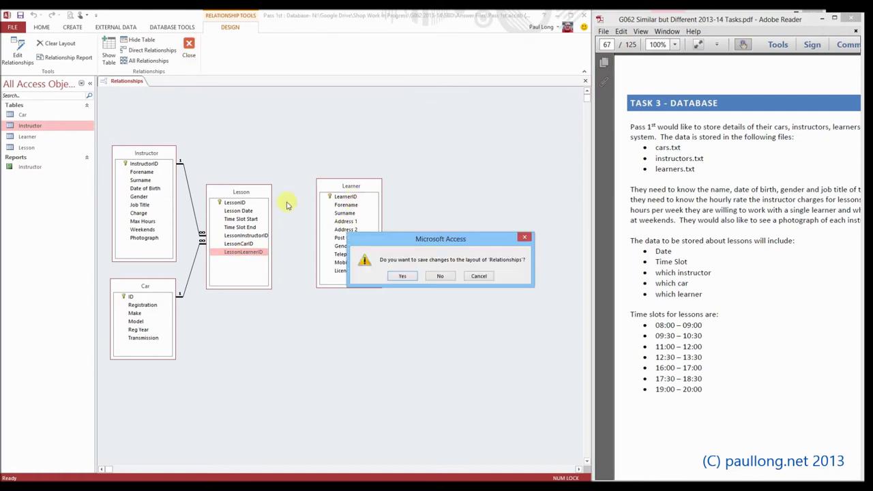
left_click(403, 276)
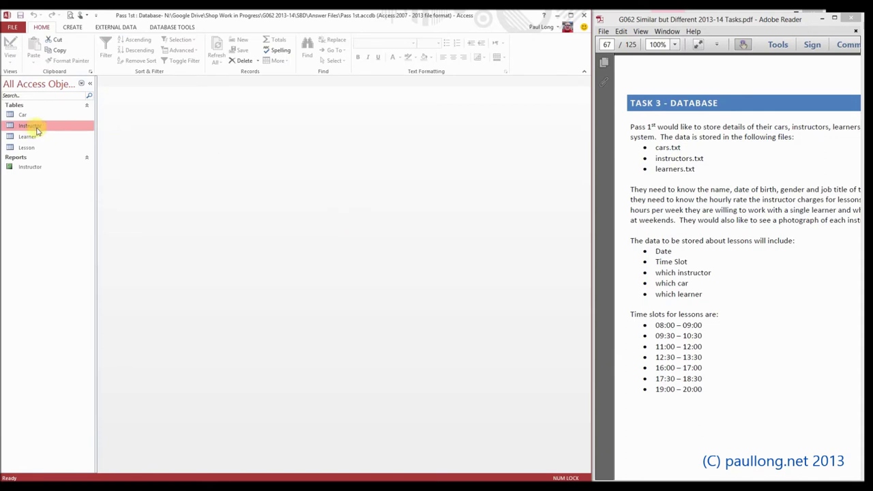
Step: Change LessonLearnerID's data type to Number in Lesson's design, then save and close it
double_click(28, 147)
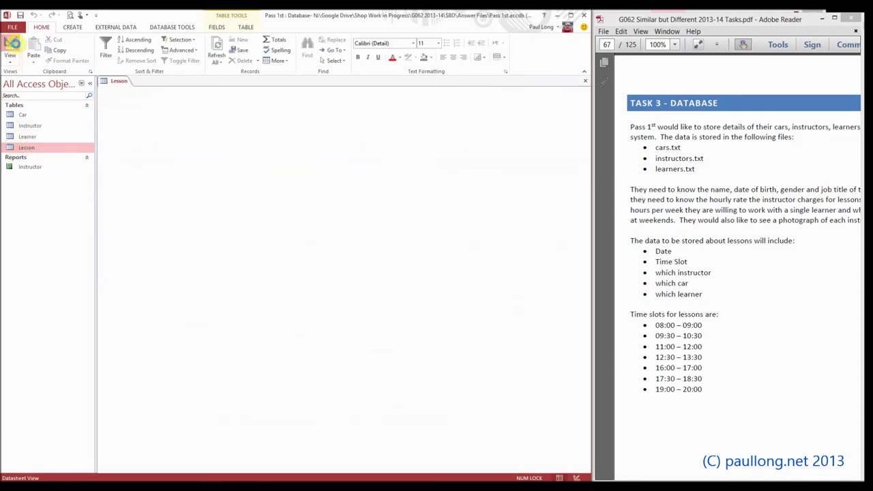
left_click(220, 151)
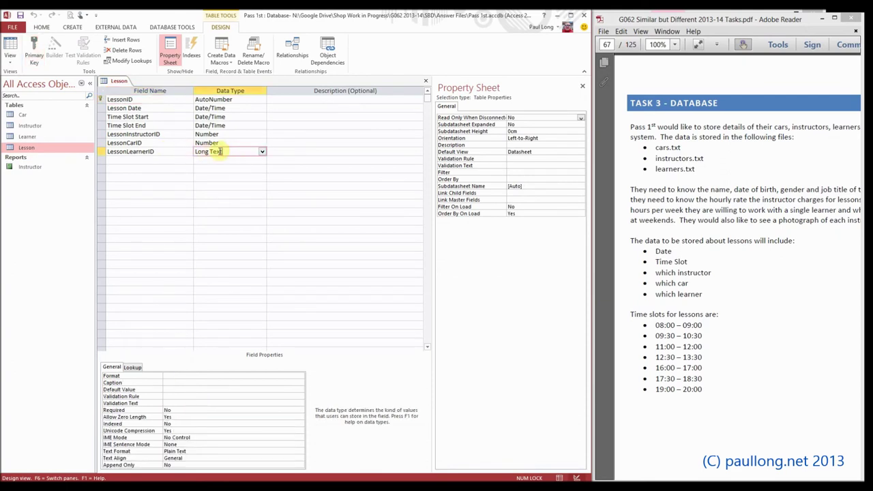
left_click(262, 151)
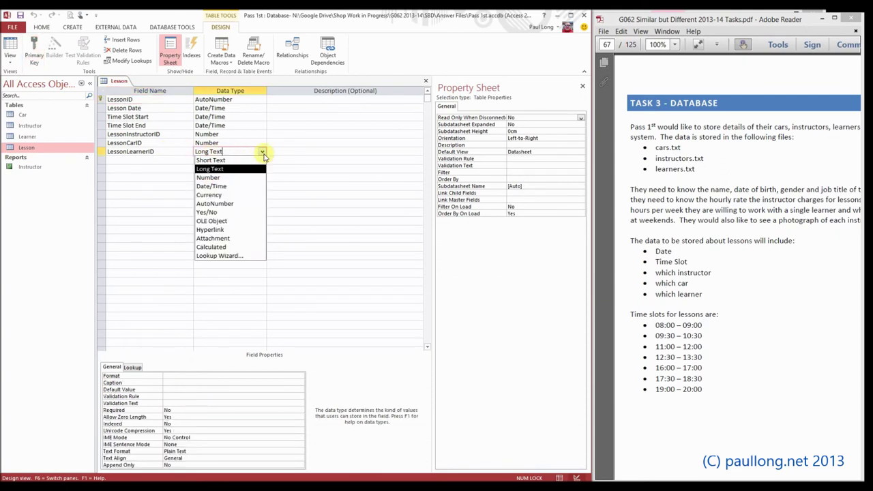
left_click(232, 177)
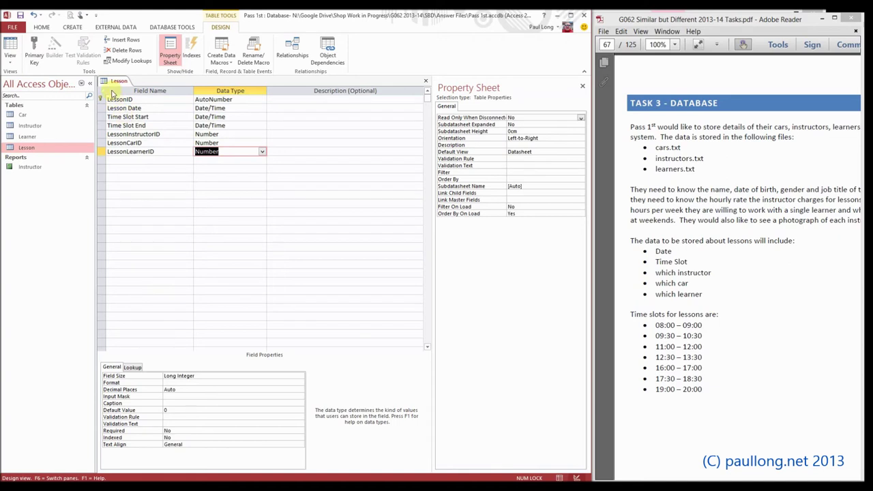
right_click(117, 82)
left_click(133, 95)
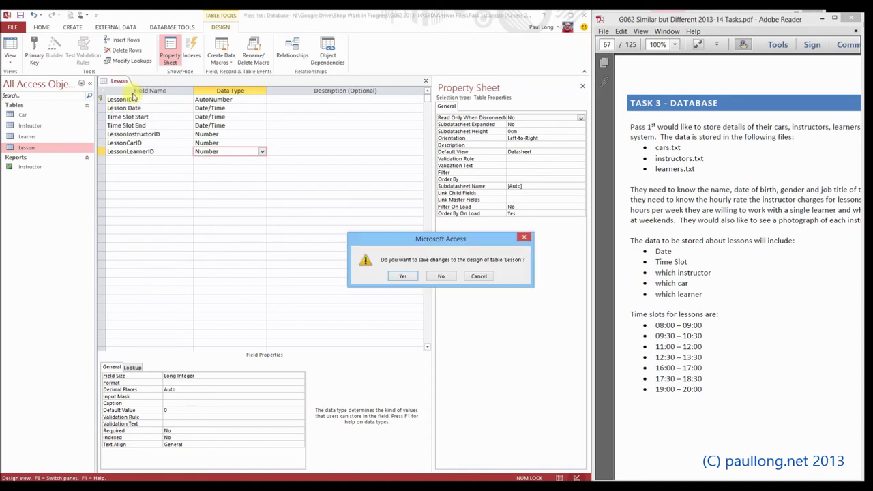
left_click(403, 277)
Step: Reopen Relationships and link LessonLearnerID to LearnerID with referential integrity enforced
left_click(167, 26)
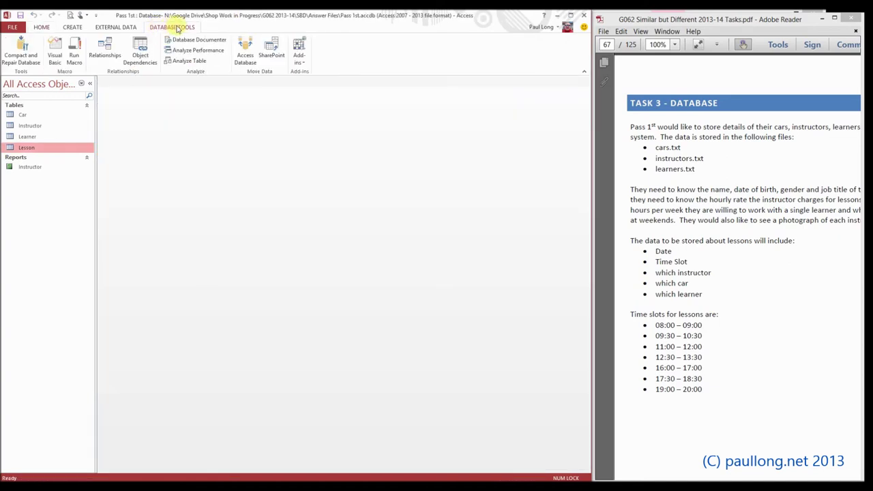
left_click(109, 54)
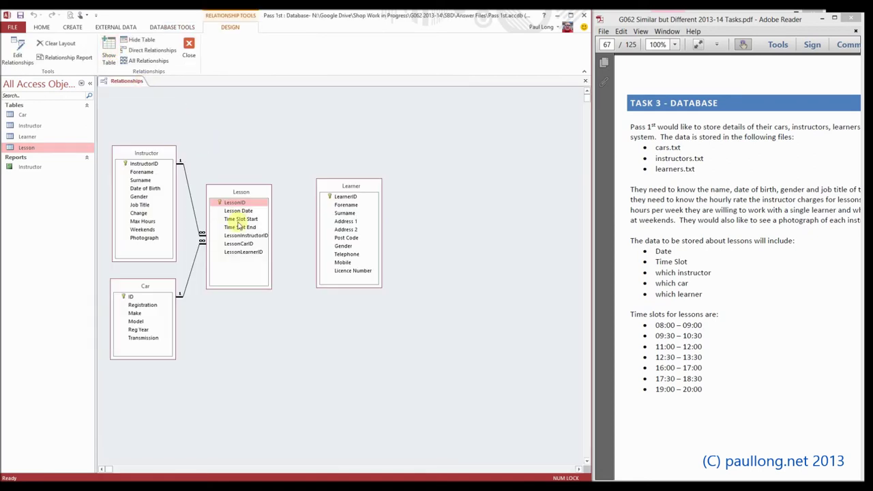
left_click_drag(247, 254, 348, 196)
left_click(224, 197)
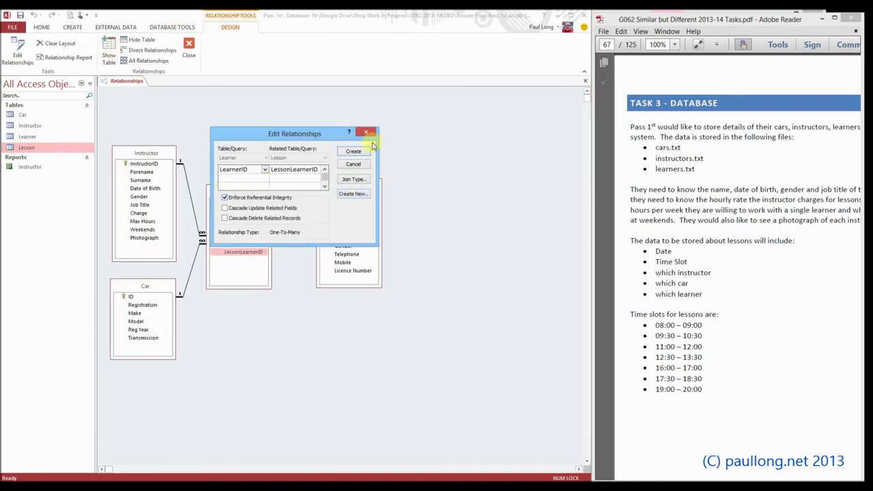
left_click(361, 153)
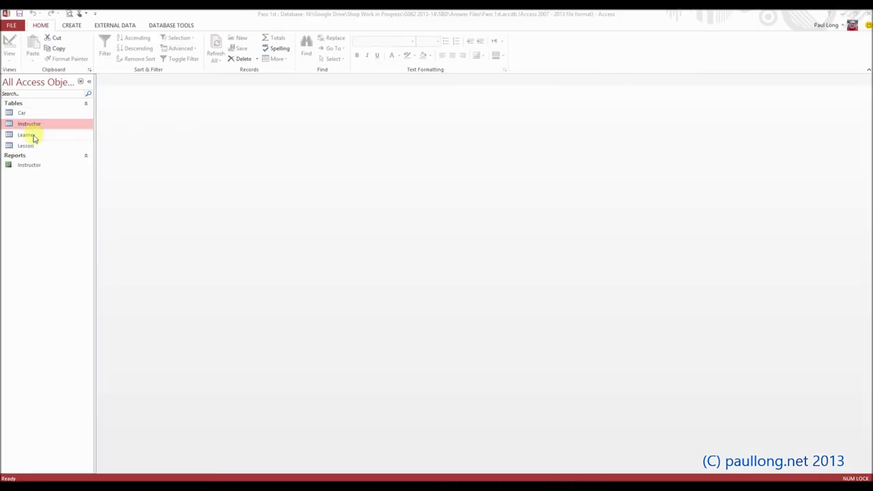
Step: Open the Learner datasheet showing its 26 records, then select the Lesson table
left_click(32, 135)
double_click(34, 136)
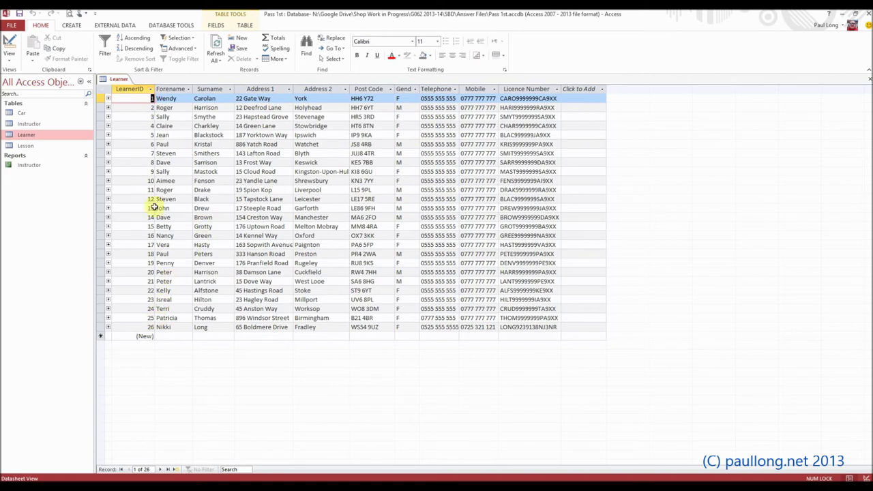
left_click(37, 147)
Step: Open the Lesson datasheet and enter lesson date 15/10/2013 with times 09:00–10:00
double_click(37, 148)
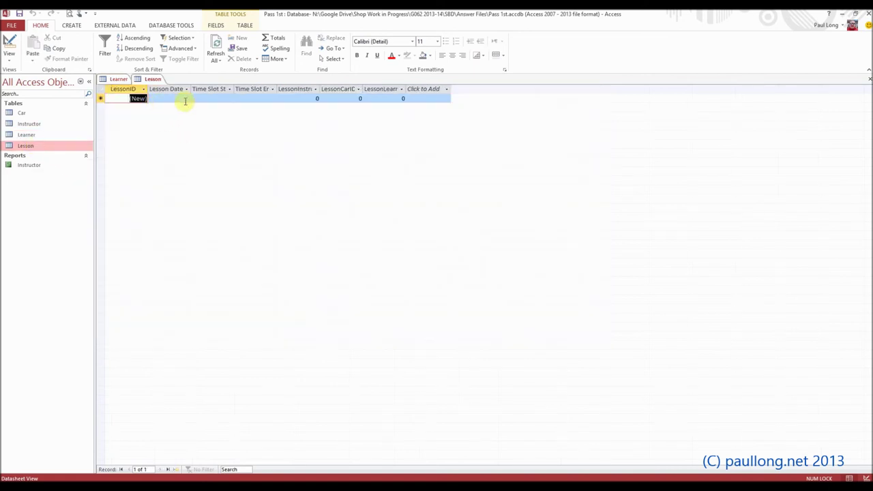
left_click(182, 98)
left_click(194, 99)
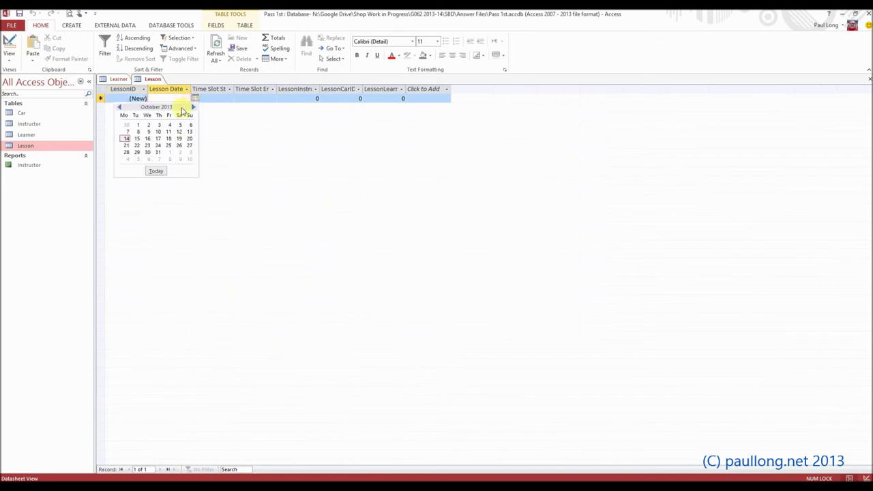
left_click(136, 138)
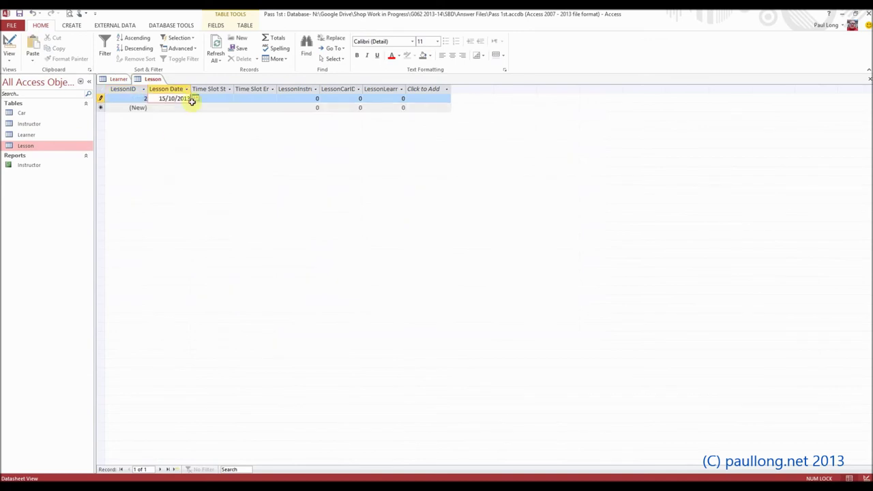
left_click(225, 99)
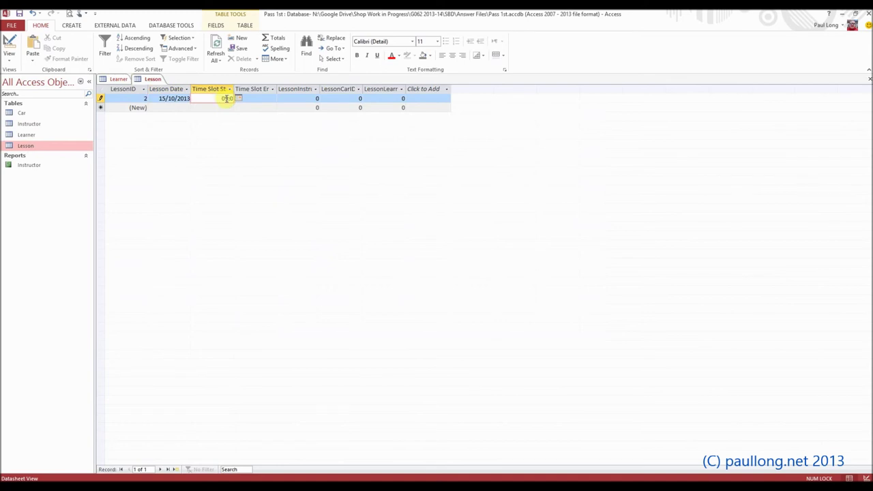
left_click(259, 99)
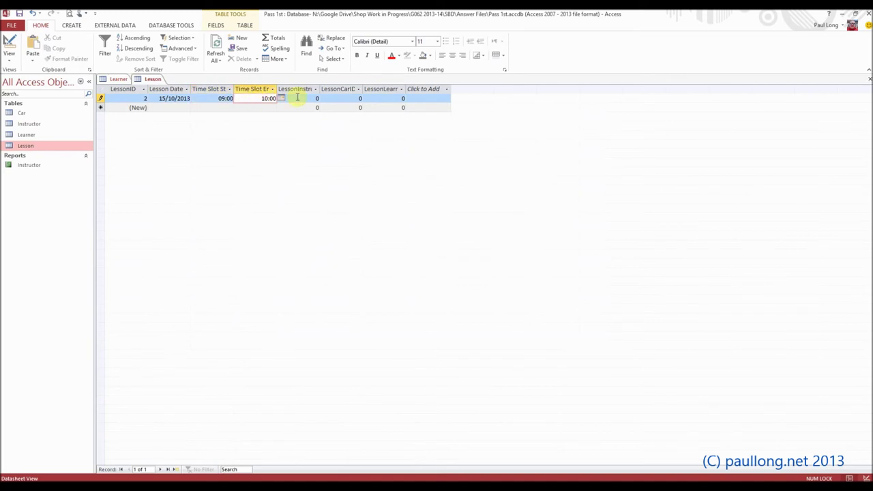
Step: Dismiss the missing instructor error, move through the ID fields, then switch to Learner
left_click(320, 89)
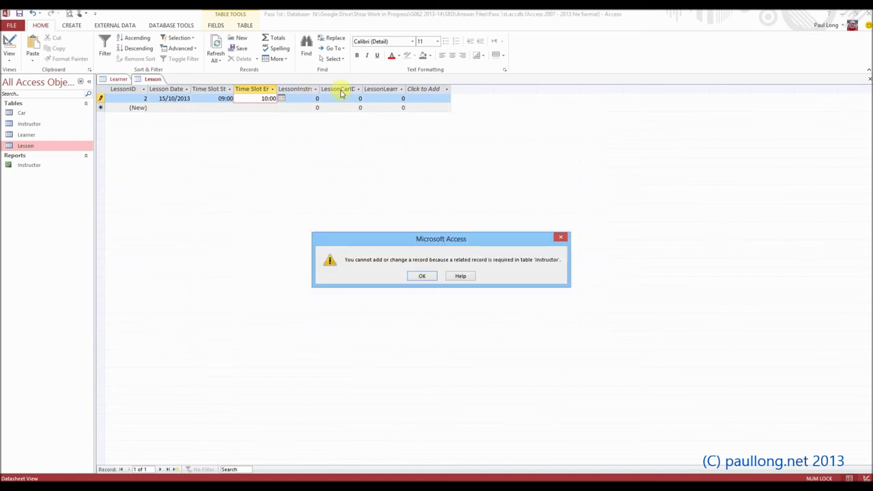
left_click(422, 276)
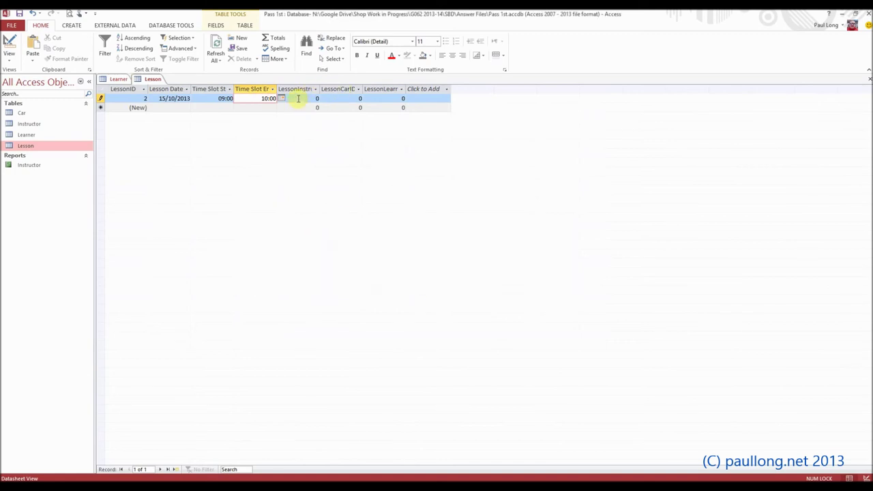
left_click(298, 99)
left_click(352, 98)
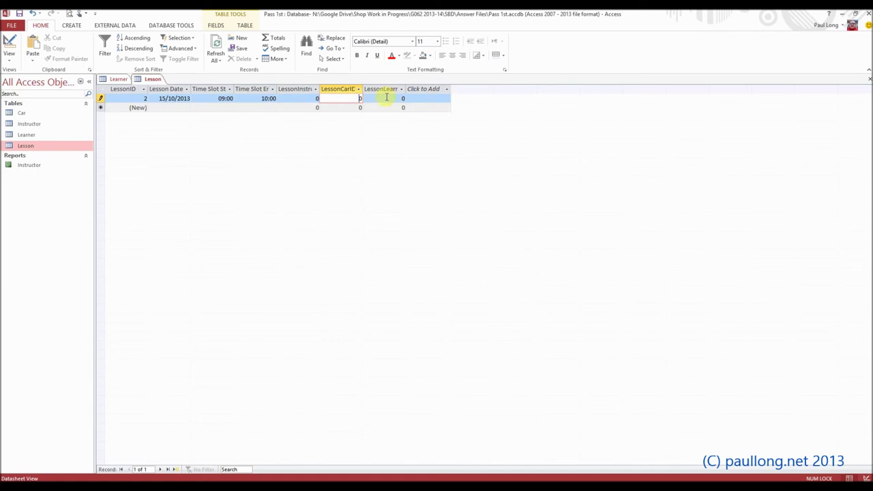
left_click(403, 98)
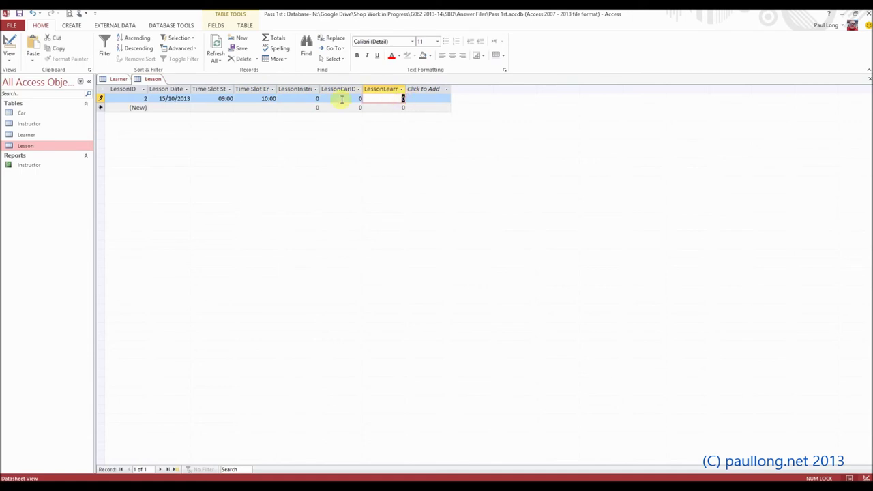
left_click(117, 80)
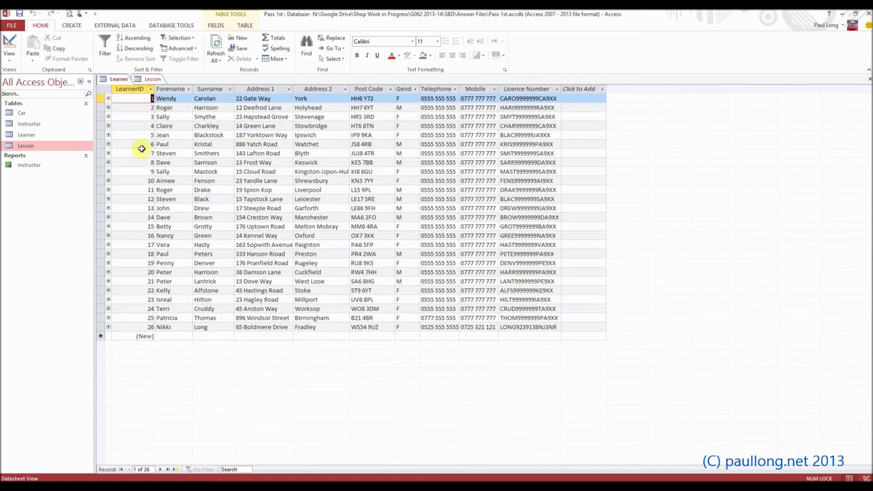
Step: Look up learner 2 and car 3 (Volkswagen Beetle), entering car ID 3 for lesson 2
left_click(151, 108)
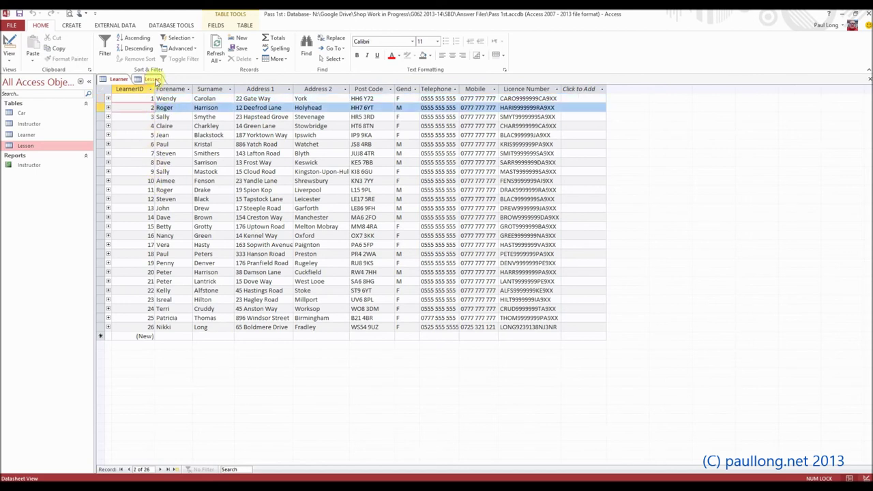
left_click(153, 79)
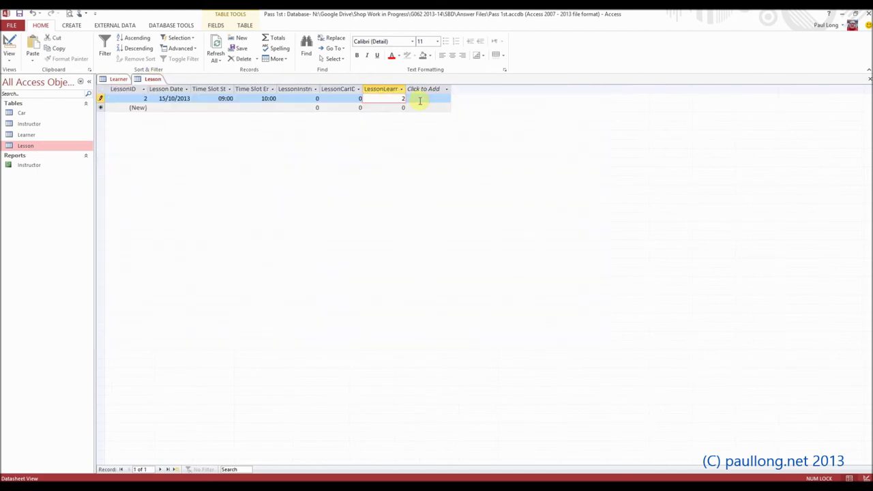
left_click(341, 99)
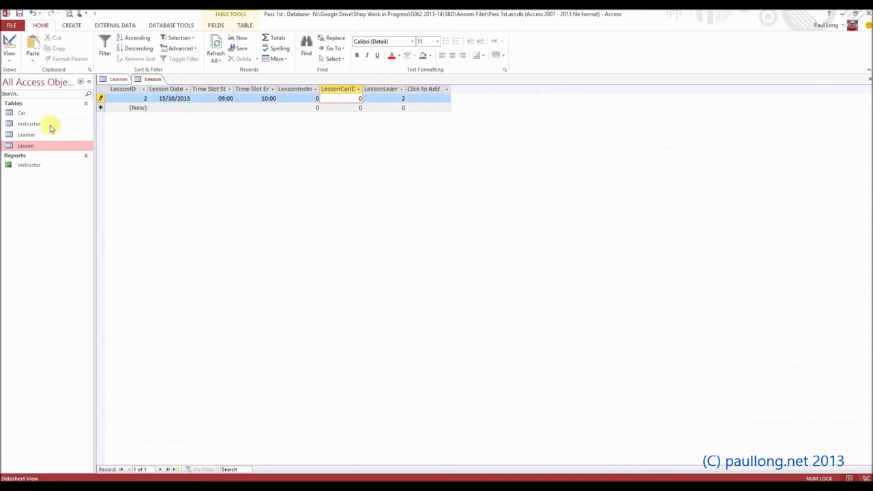
double_click(32, 113)
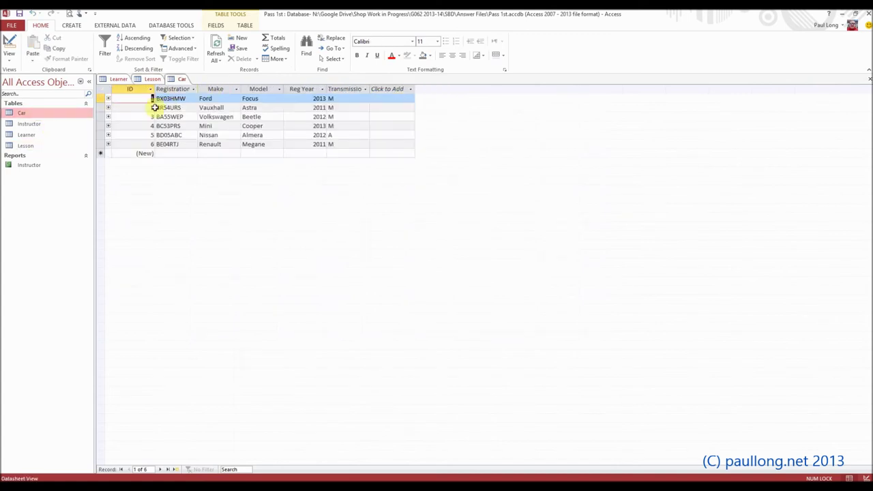
left_click(171, 121)
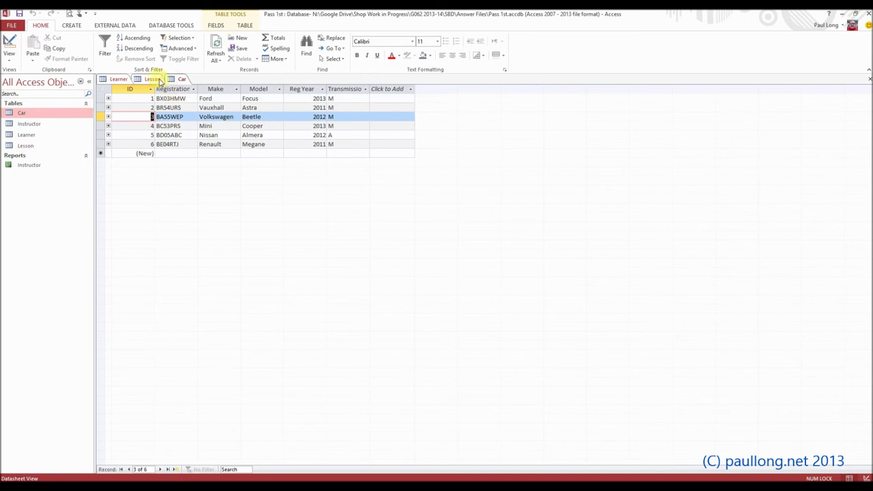
left_click(153, 80)
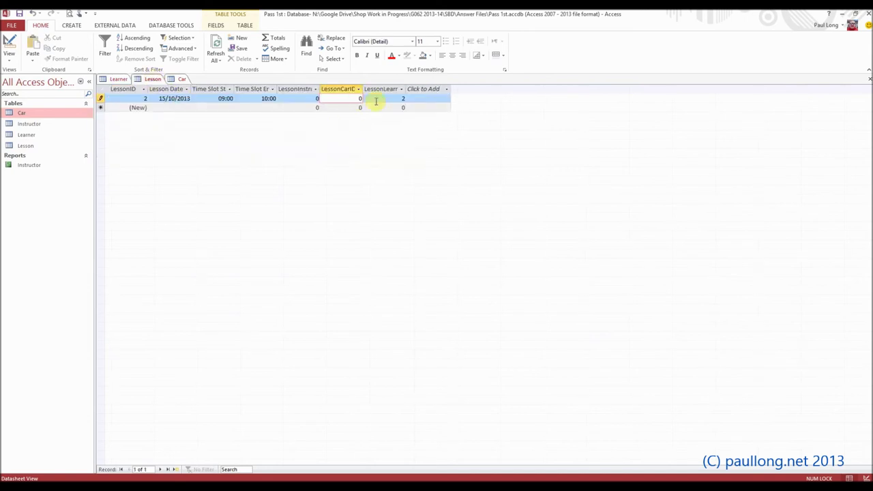
type("3")
Step: Check the Instructor table, set lesson 2's instructor ID to 1, and save the record
left_click(46, 125)
double_click(46, 125)
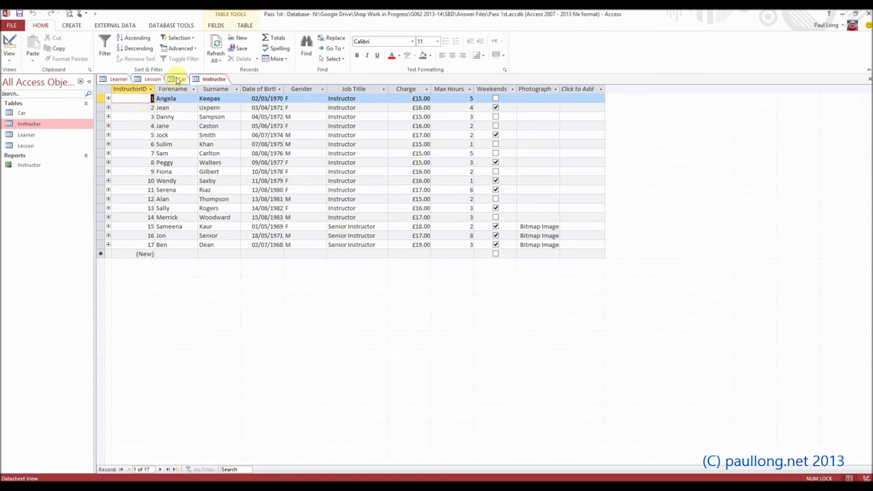
left_click(152, 79)
left_click(319, 100)
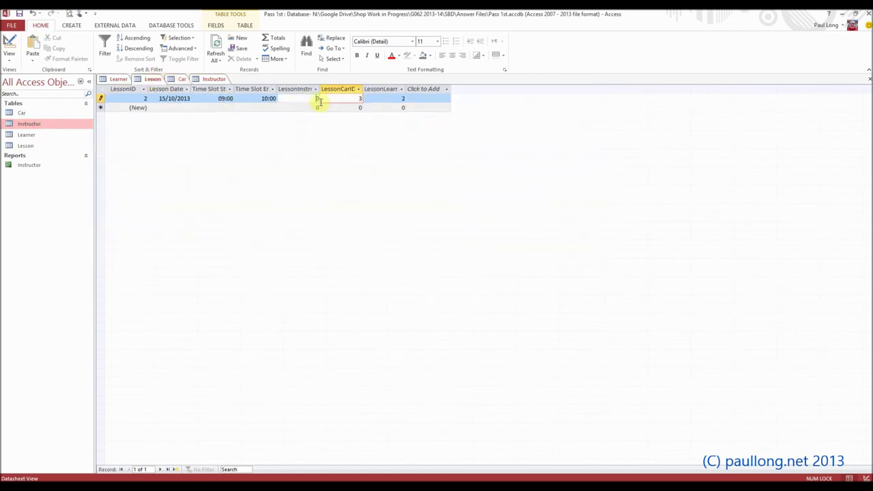
type("1")
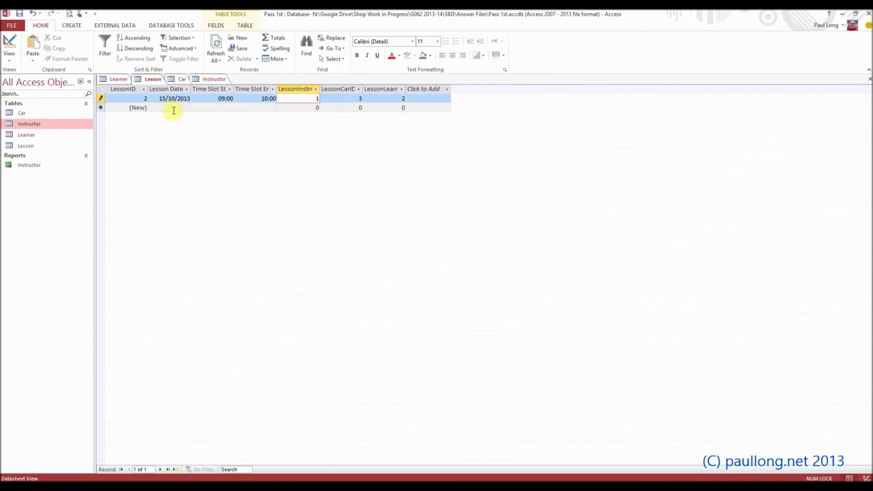
left_click(172, 109)
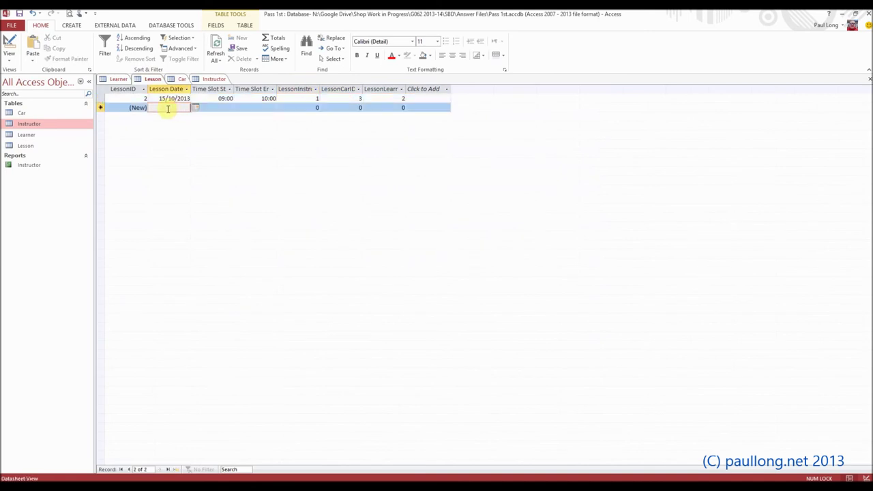
Step: Start lesson 3 dated 17/10/2013 with times 10:30–11:30
left_click(196, 110)
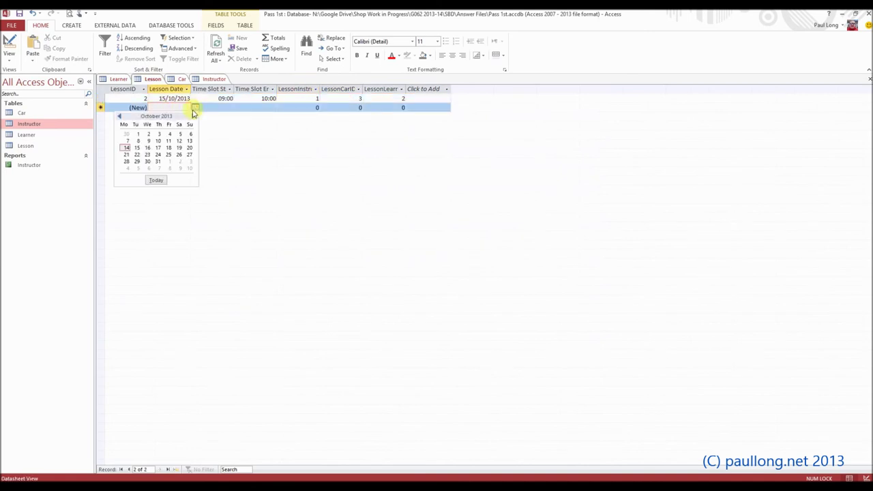
left_click(157, 145)
left_click(227, 108)
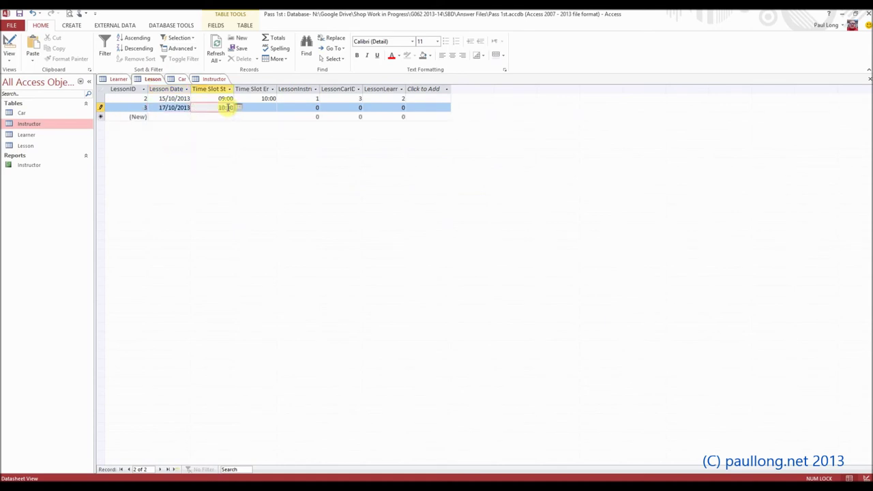
type("10:30")
left_click(274, 108)
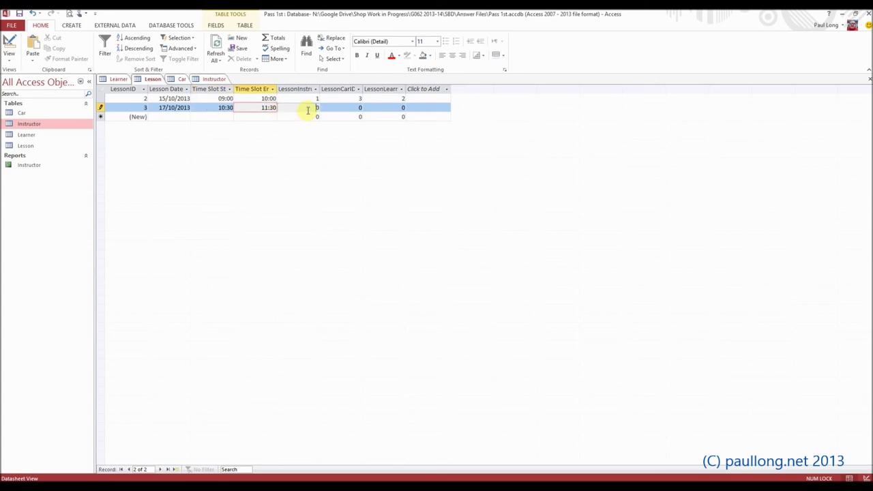
Step: Enter instructor 19, car 1 and learner 1, then try to save the row
left_click(305, 110)
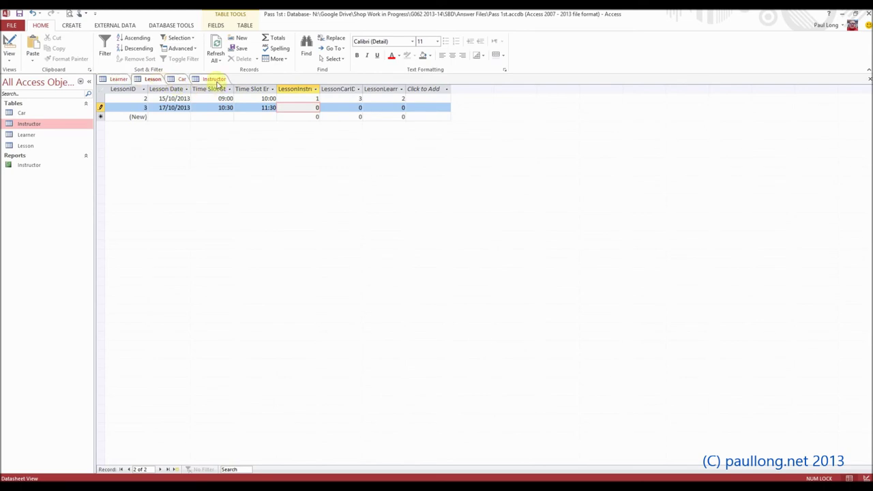
left_click(215, 80)
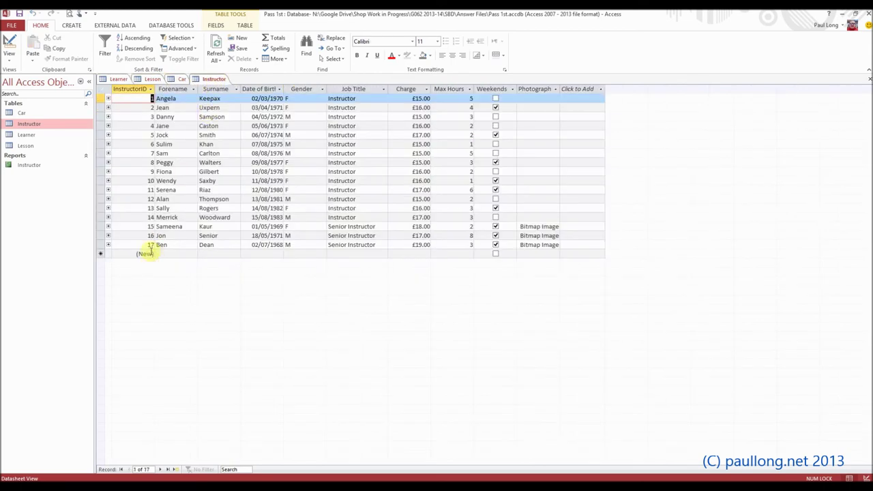
left_click(154, 80)
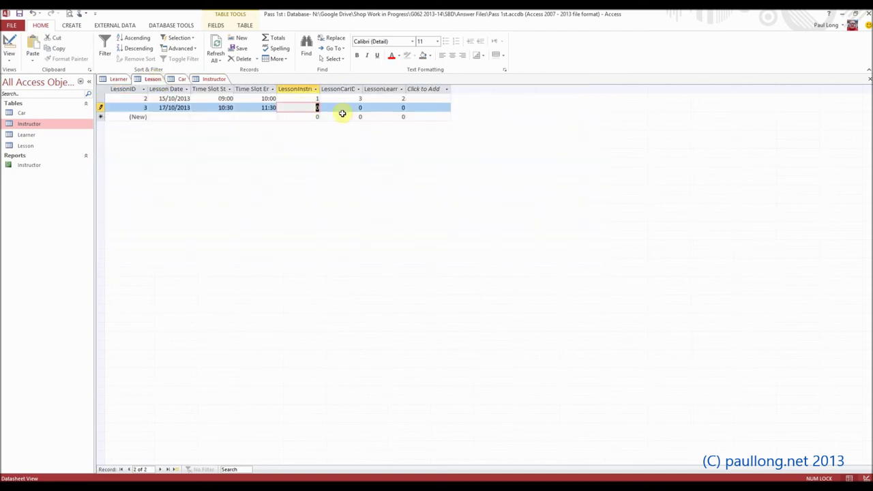
type("19")
key("Tab")
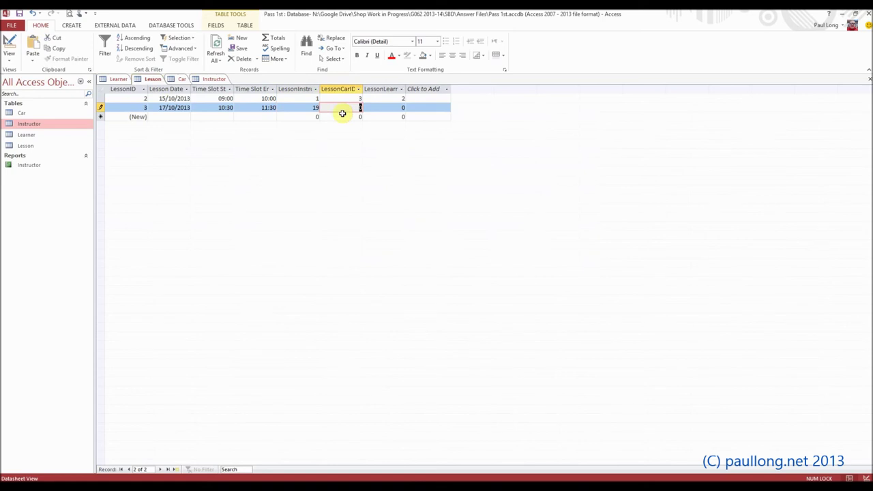
type("1")
key("Tab")
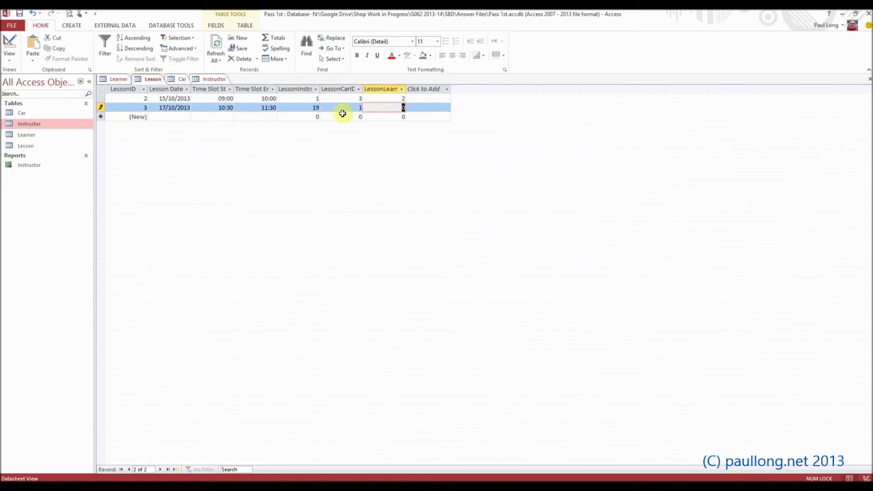
type("1")
left_click(343, 113)
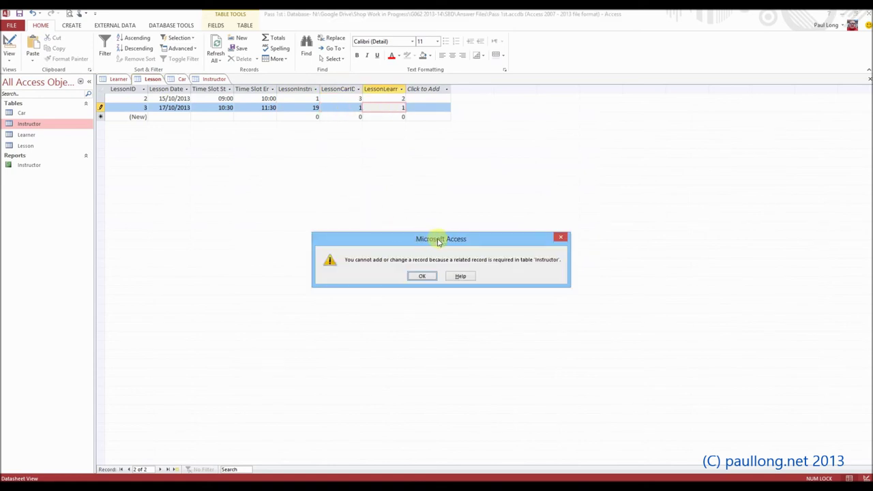
Step: Dismiss the error, correct lesson 3's instructor ID from 19 to 17, save, and widen LessonCarID
left_click_drag(448, 243, 379, 152)
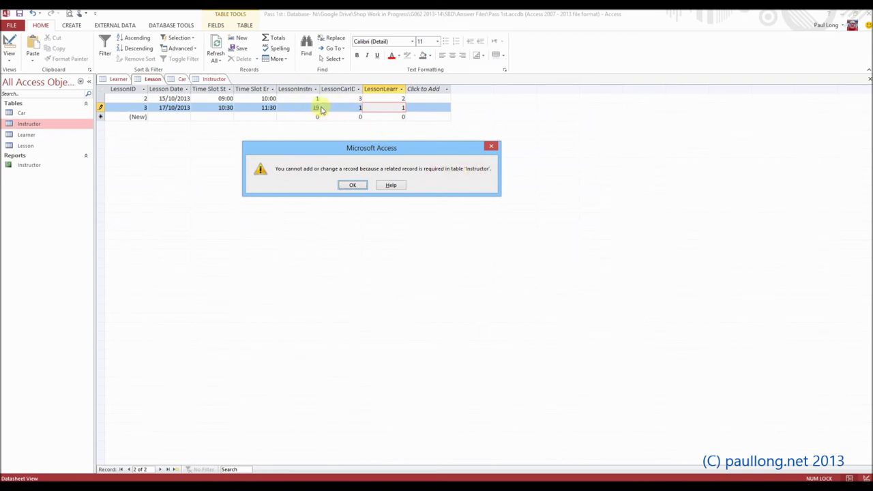
left_click(357, 189)
double_click(317, 107)
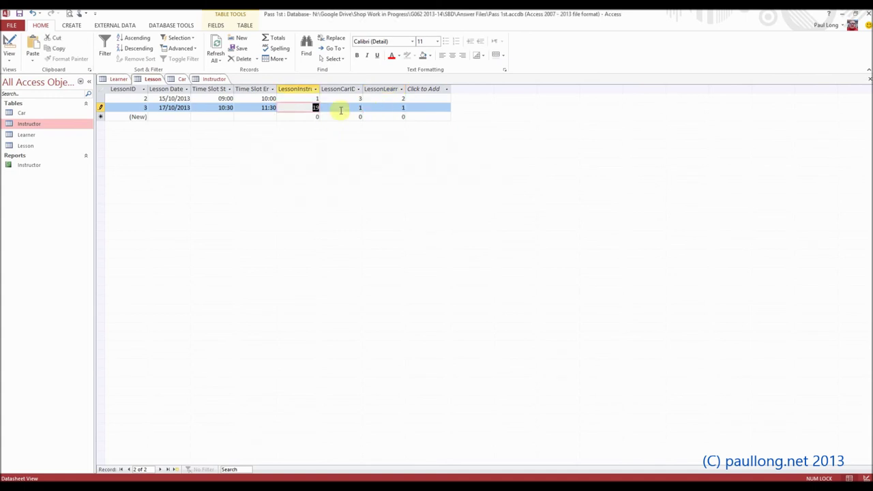
type("17")
key("Tab")
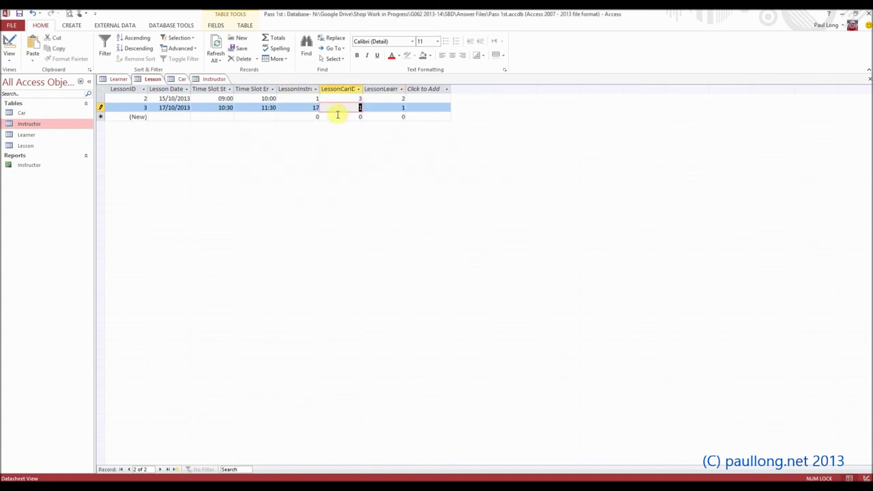
left_click(336, 116)
left_click_drag(361, 88, 480, 88)
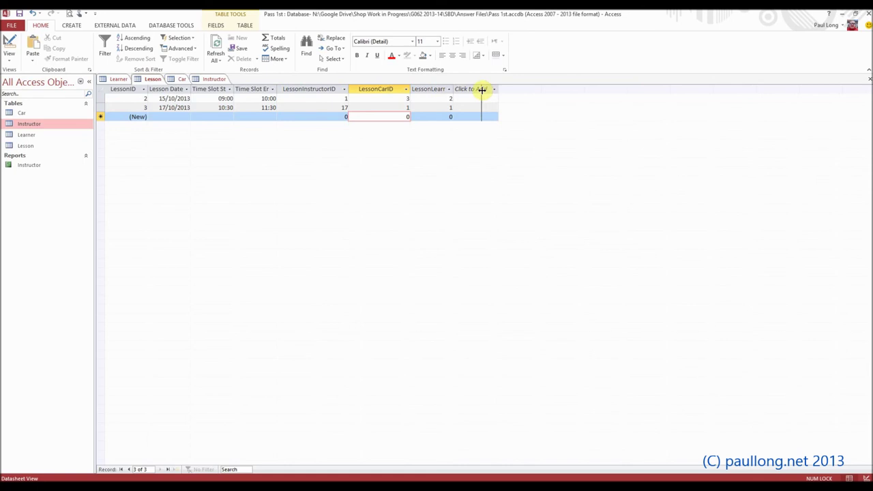
Step: Widen the LessonLearnerID column, closing the new-field type options that appeared
left_click(487, 89)
key("Escape")
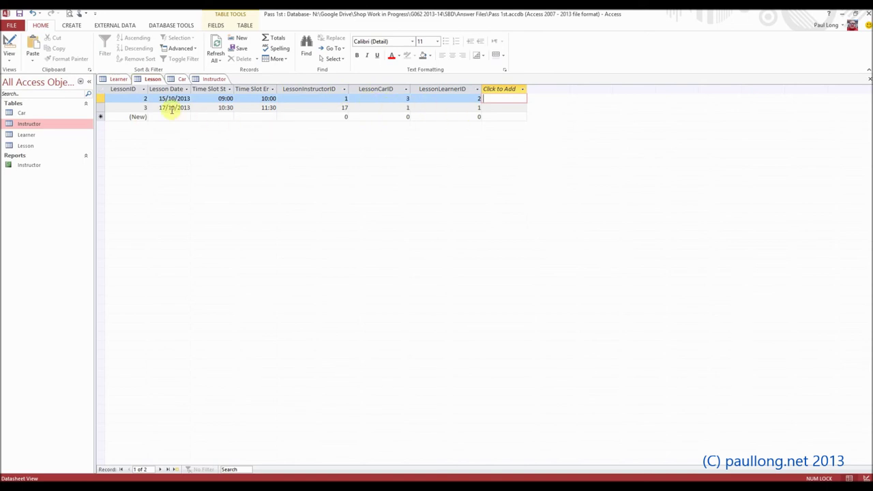
double_click(344, 98)
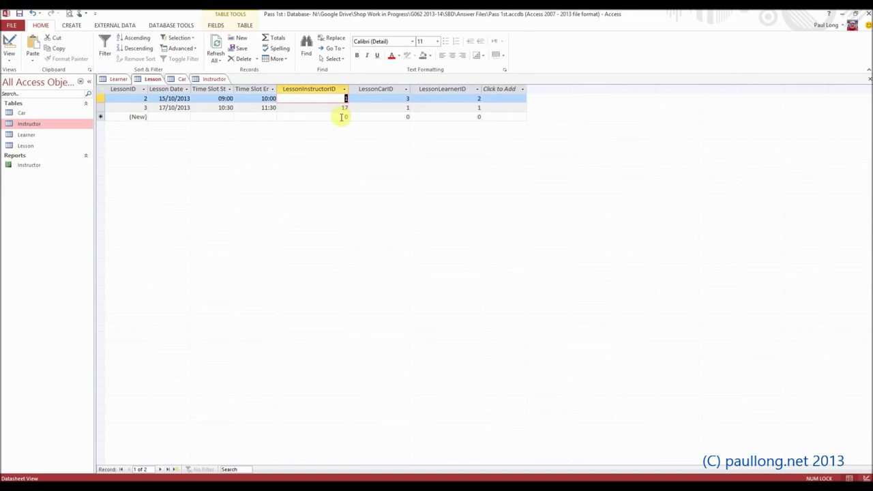
double_click(345, 117)
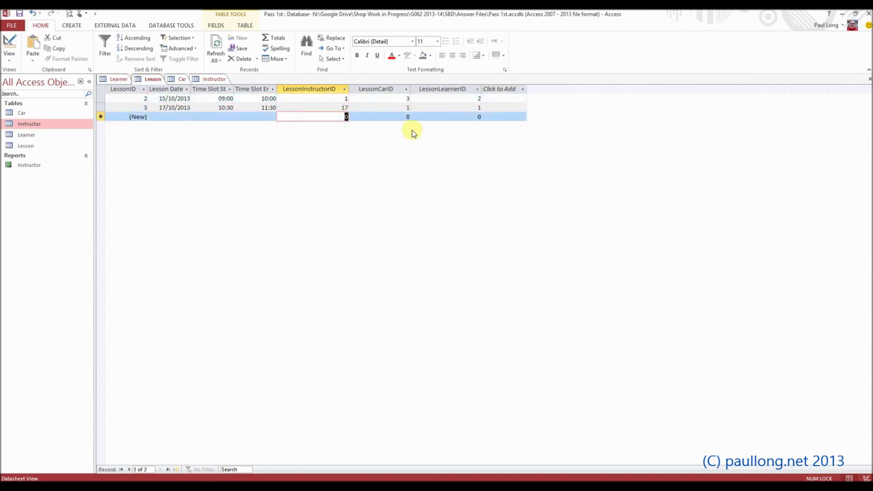
key("F2")
double_click(480, 108)
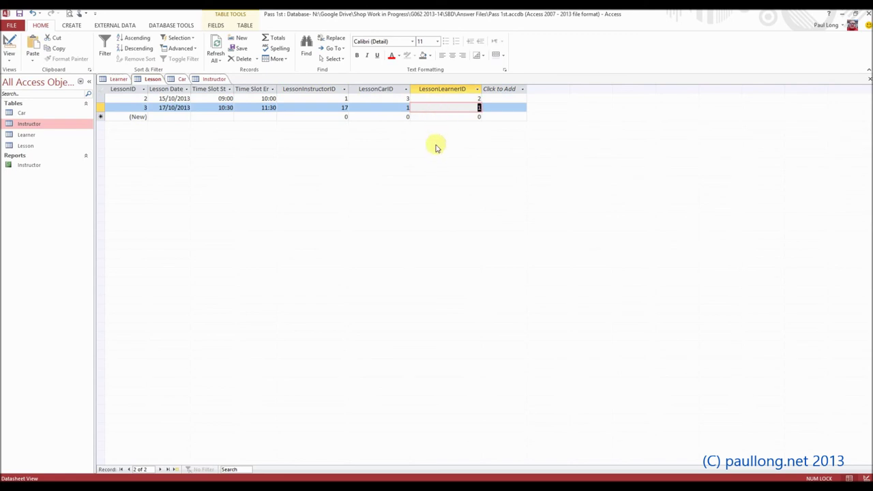
left_click(181, 116)
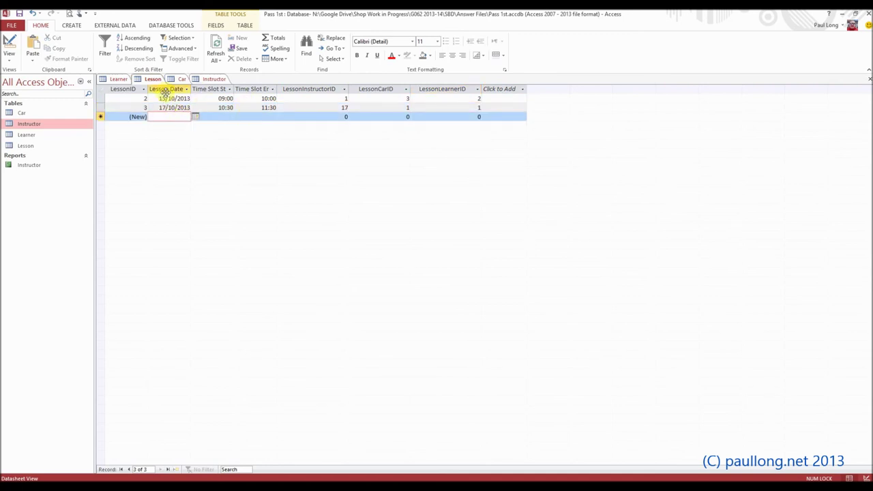